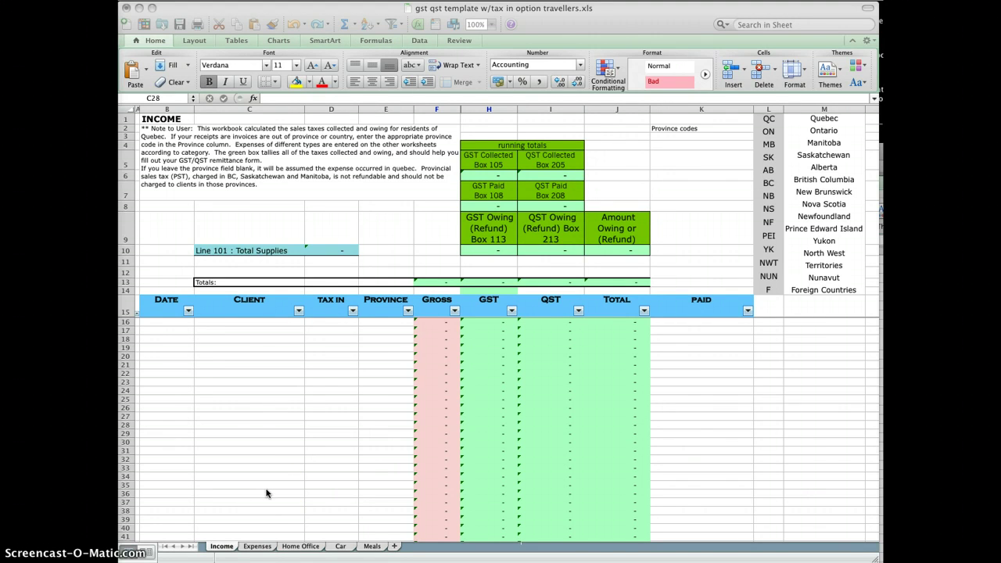
# Step: Look through the Income, Expenses, Home Office, Car and Meals sheets, ending back on the Income sheet
pyautogui.click(218, 551)
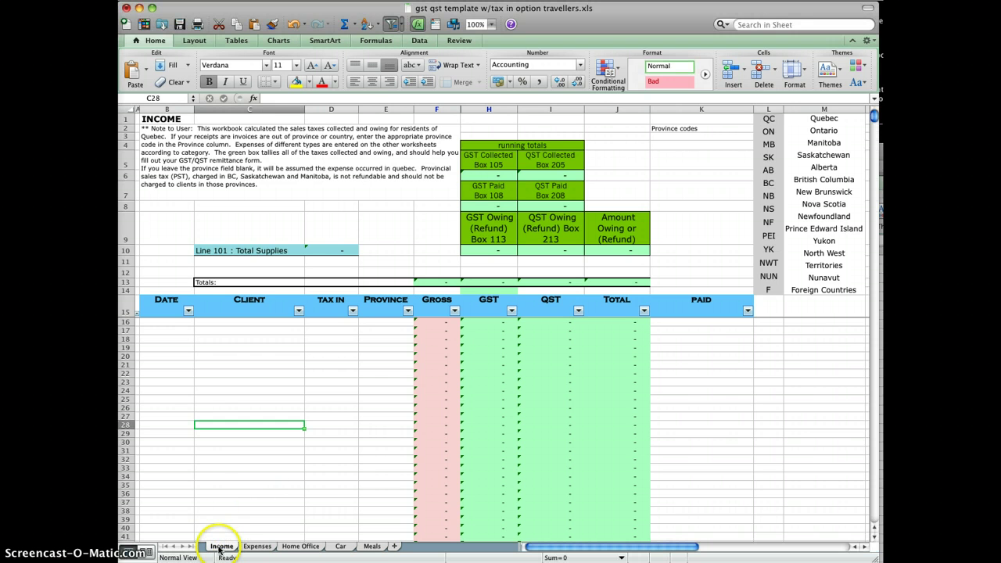
pyautogui.click(258, 547)
pyautogui.click(298, 547)
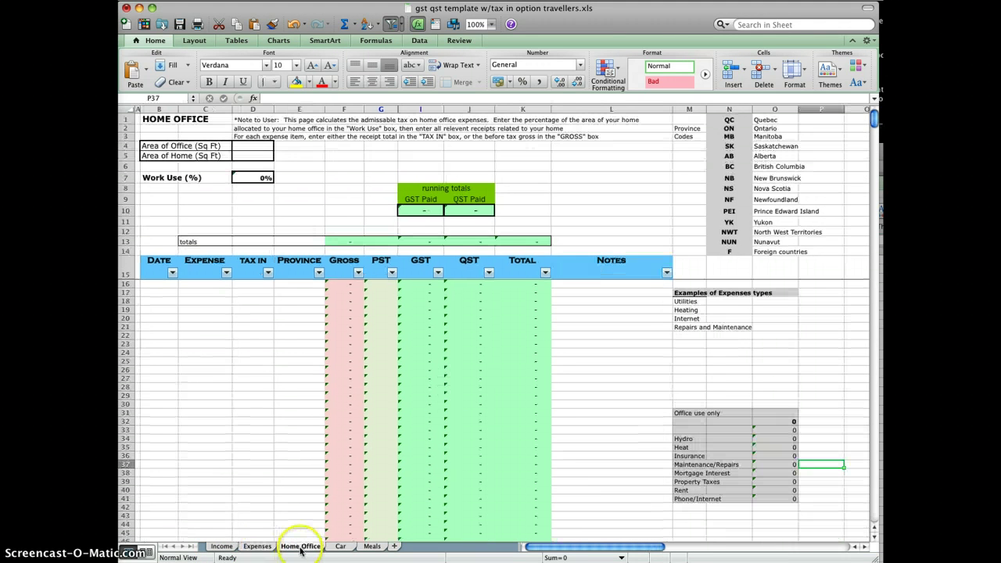
pyautogui.click(343, 547)
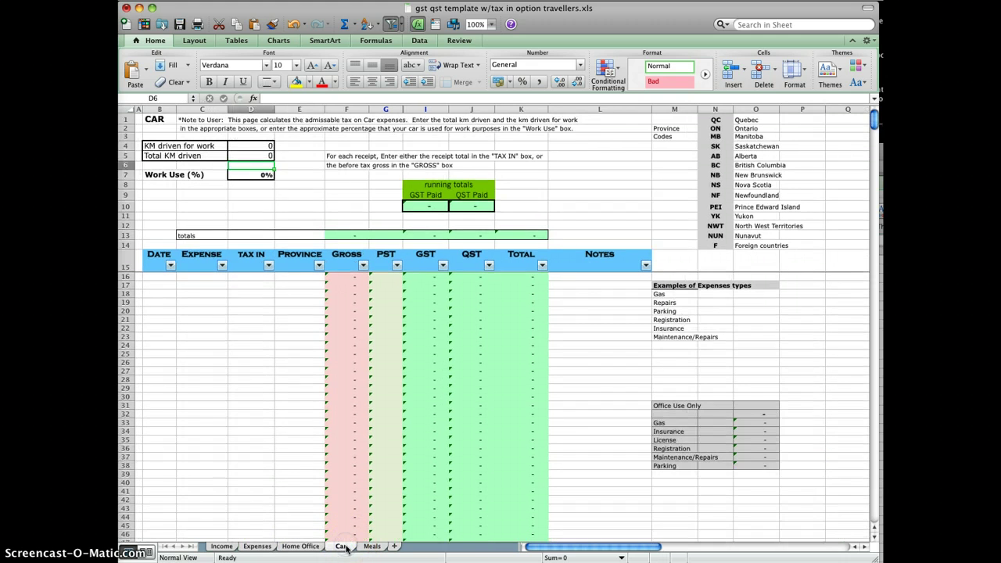
pyautogui.click(373, 546)
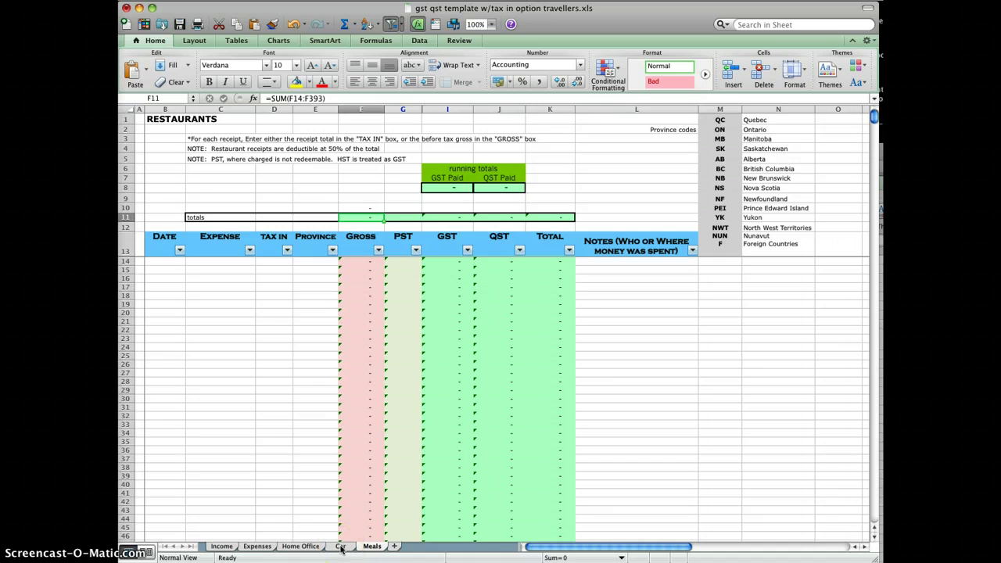
pyautogui.click(341, 547)
pyautogui.click(301, 547)
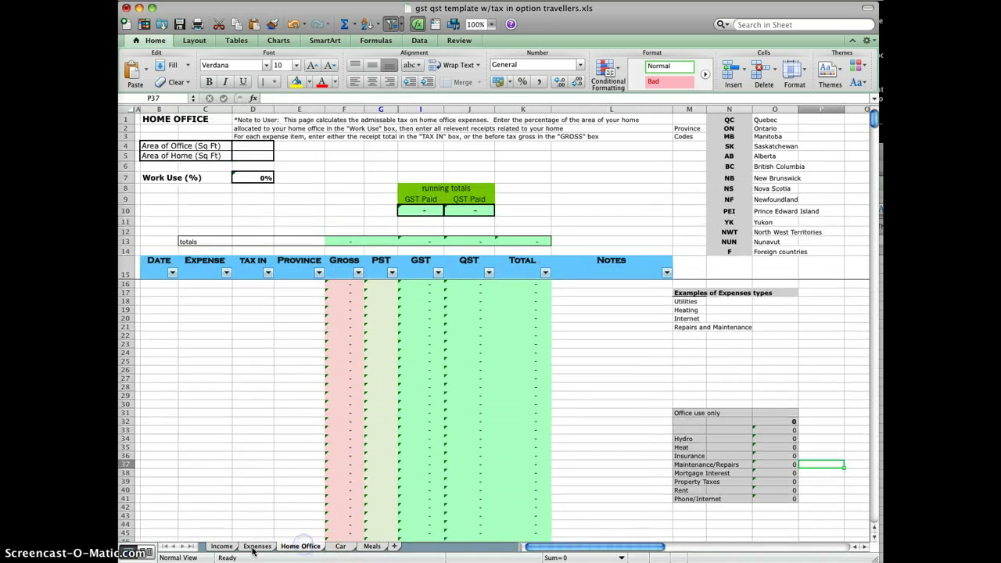
pyautogui.click(255, 547)
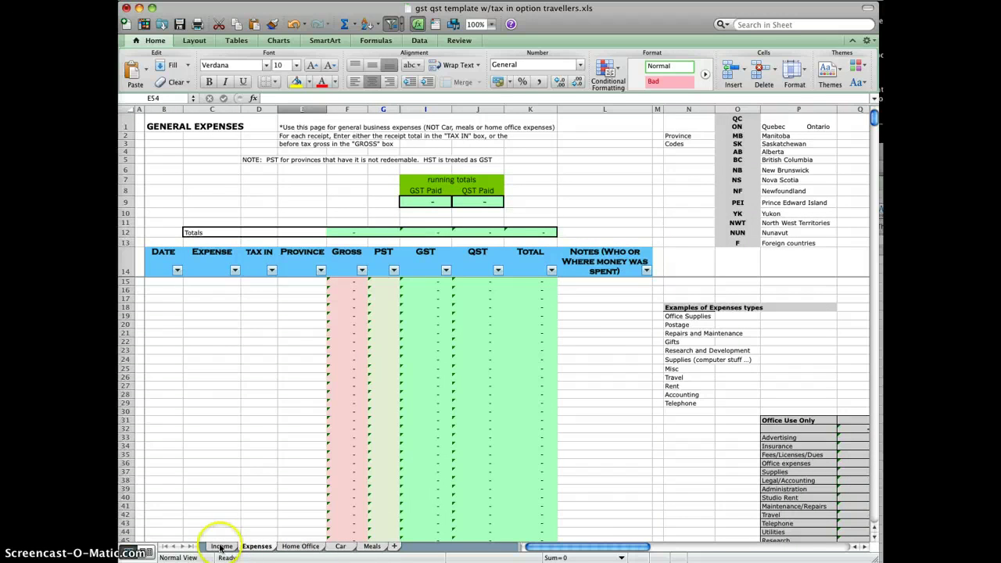
pyautogui.click(221, 547)
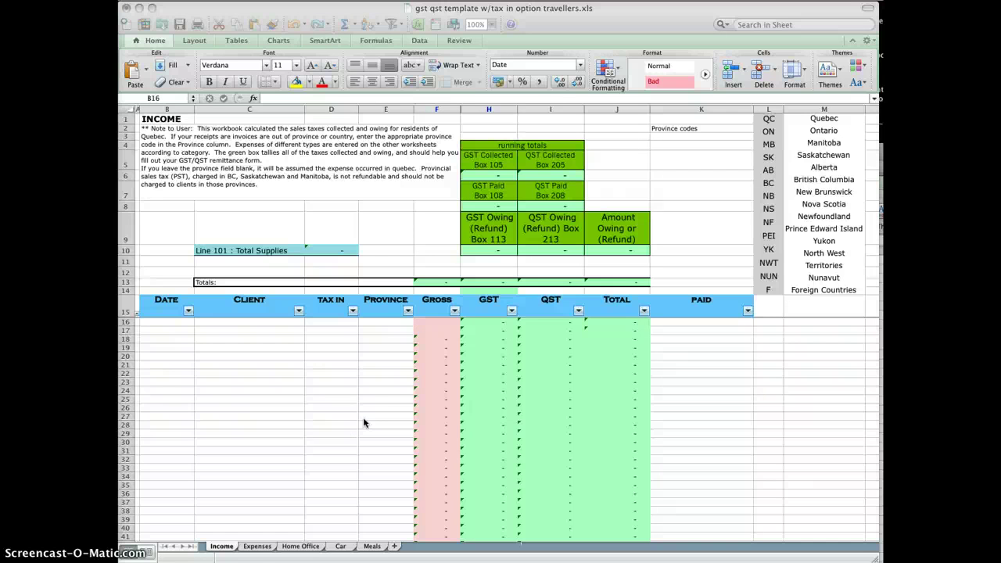
# Step: Fill in the first income row with date 1/15/14, the client's first name and a gross amount of 500
pyautogui.click(363, 412)
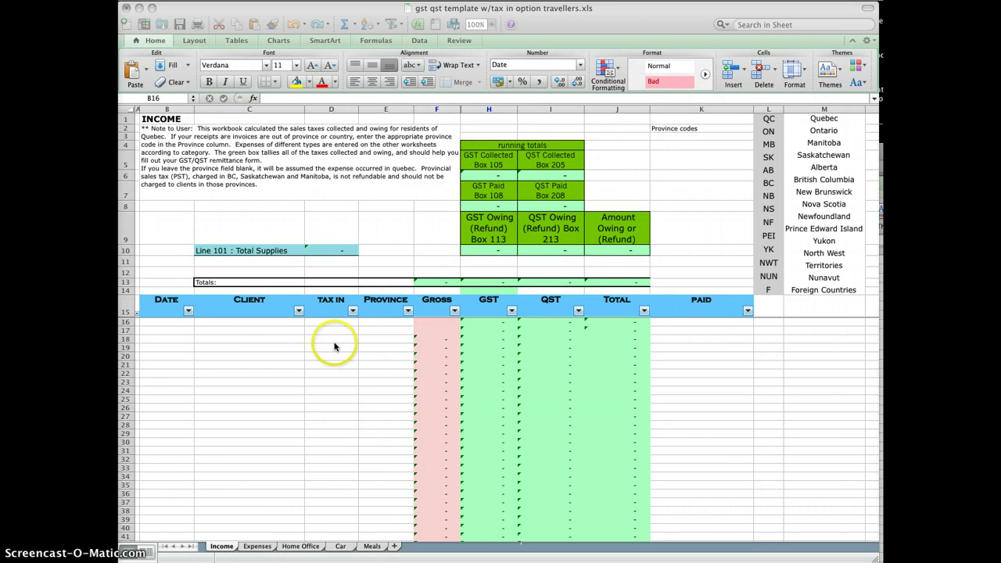
pyautogui.click(224, 284)
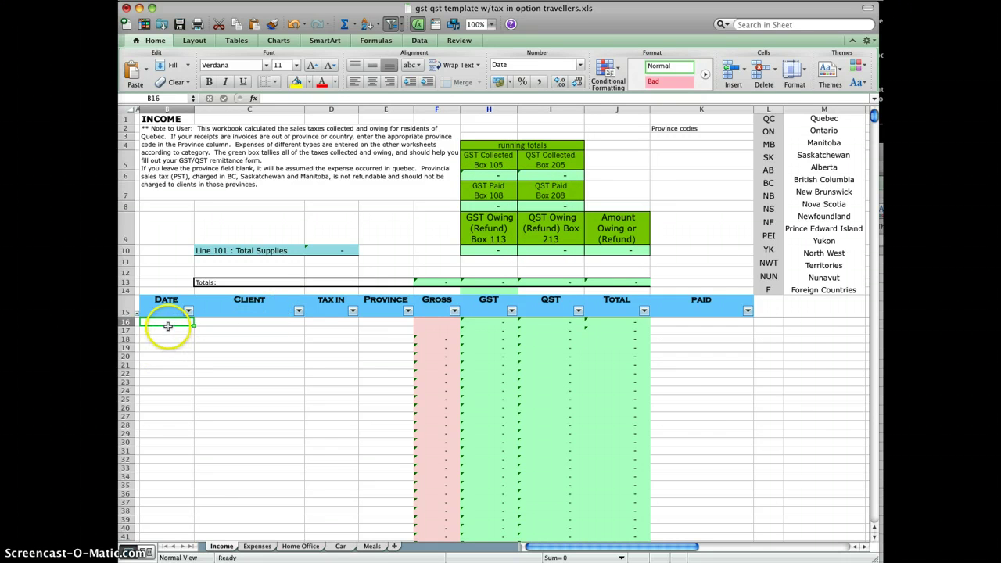
pyautogui.write('1/')
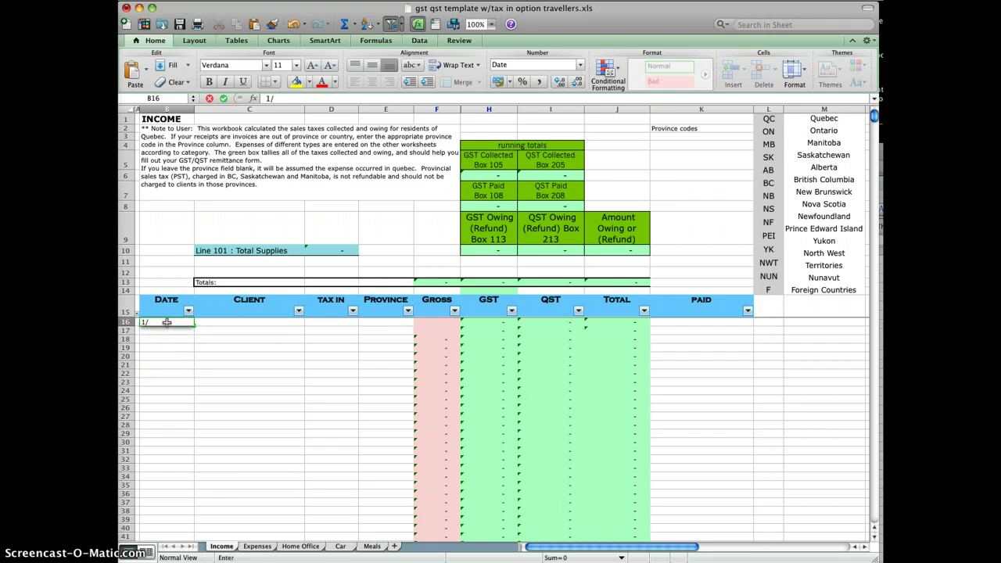
pyautogui.write('15/14')
pyautogui.press('Tab')
pyautogui.write('Joh')
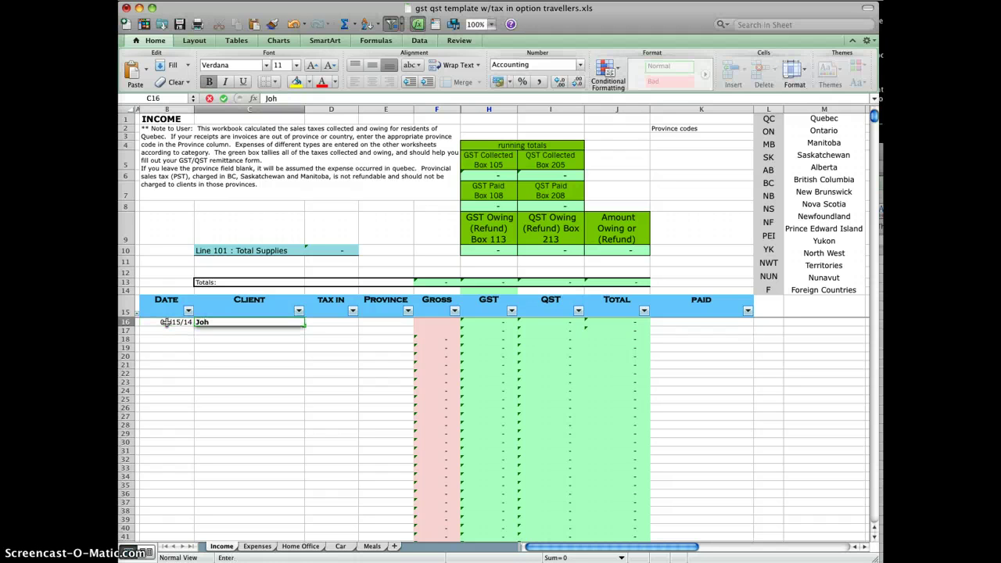
pyautogui.write('n')
pyautogui.press('Tab')
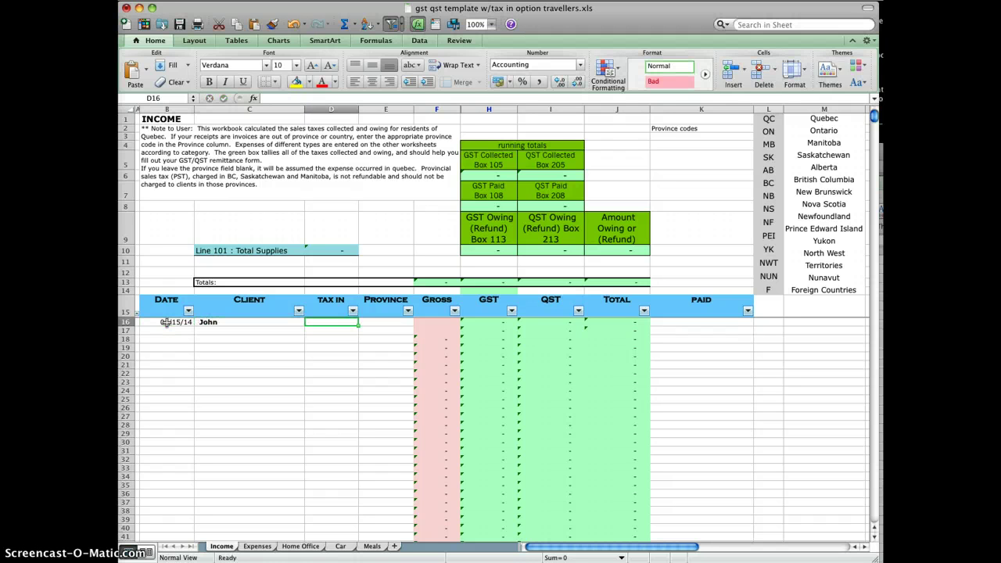
pyautogui.press('Tab')
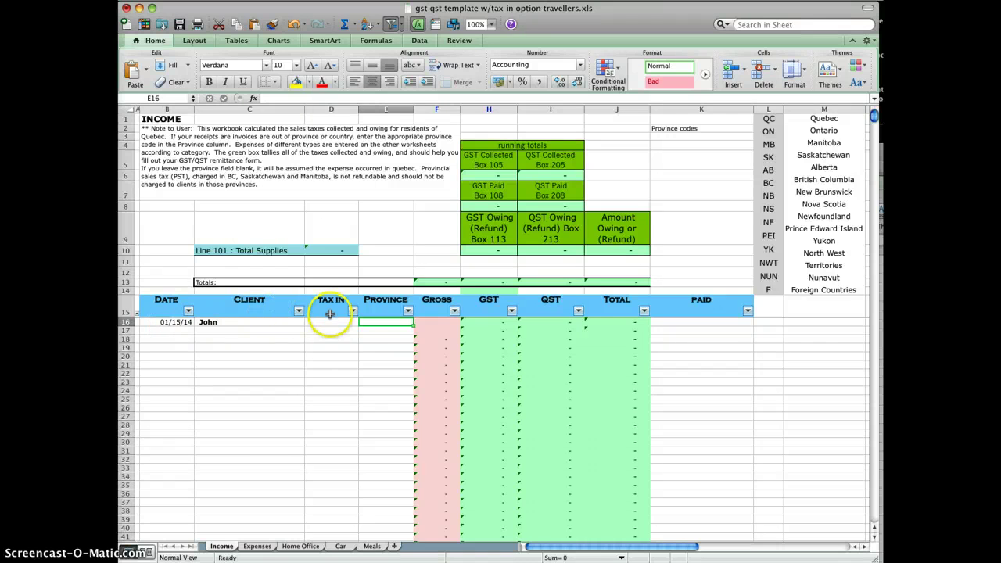
pyautogui.click(434, 321)
pyautogui.write('500')
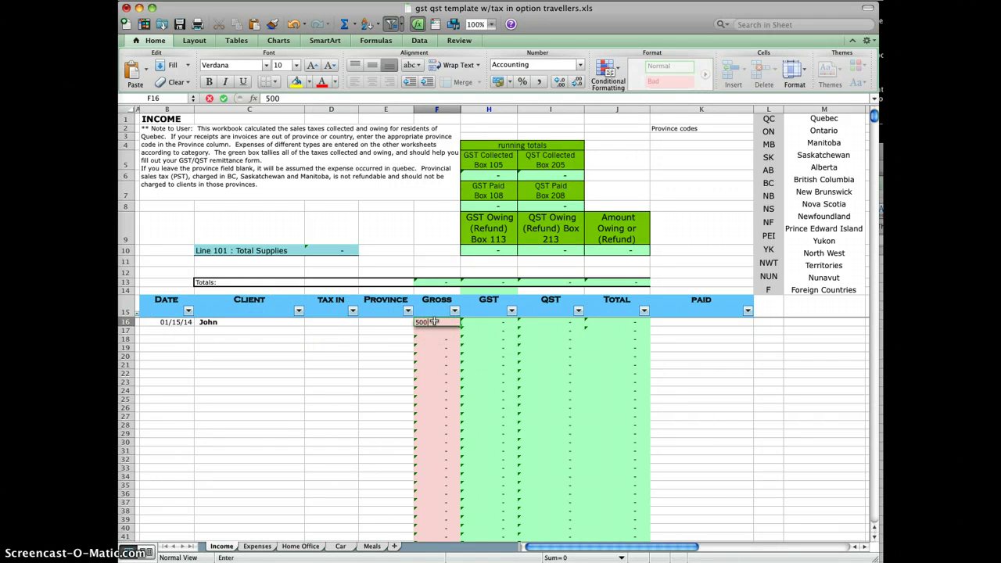
pyautogui.press('Tab')
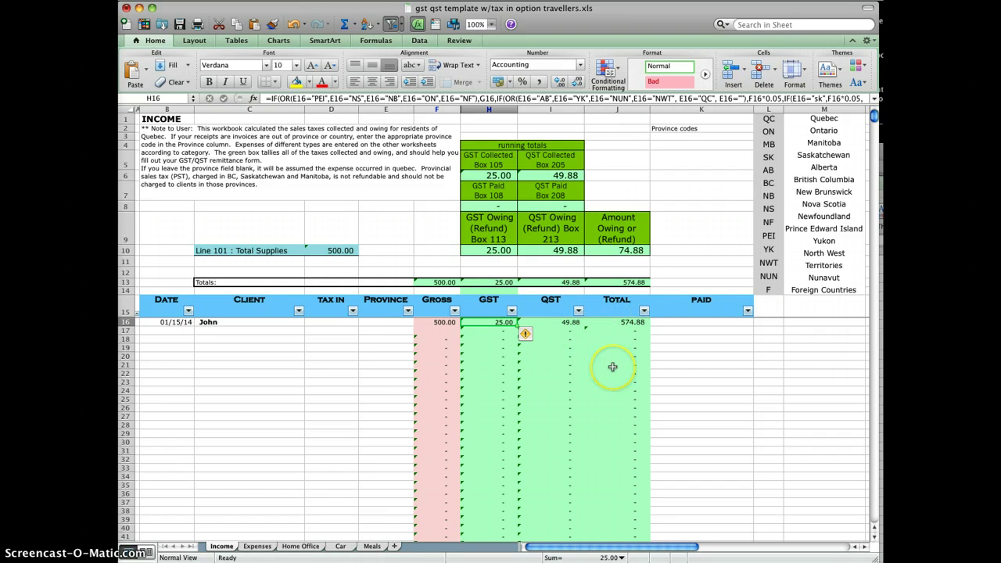
# Step: Fill in the second income row with date 2/14/14, the client's first name and a gross amount of 500
pyautogui.click(191, 330)
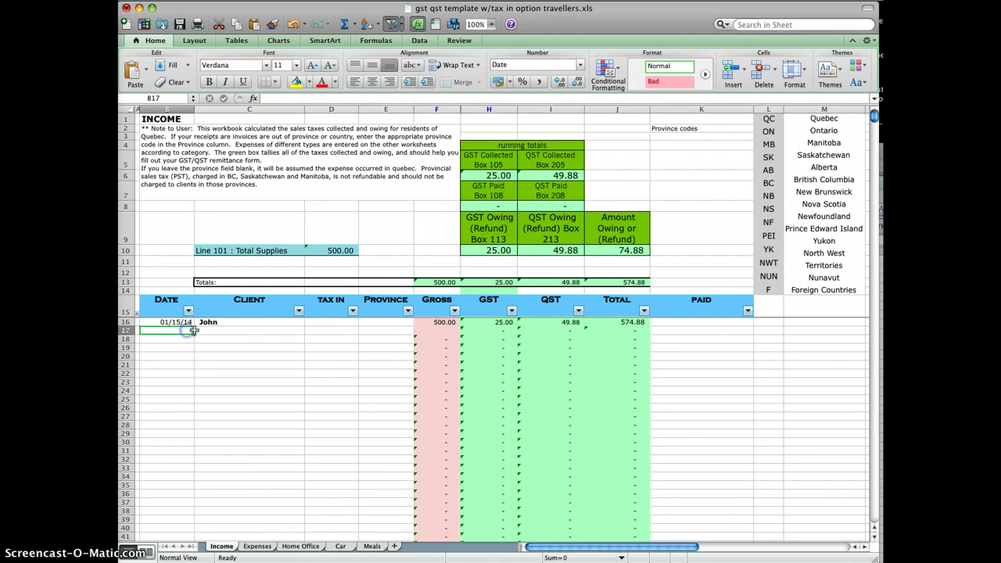
pyautogui.write('2/14')
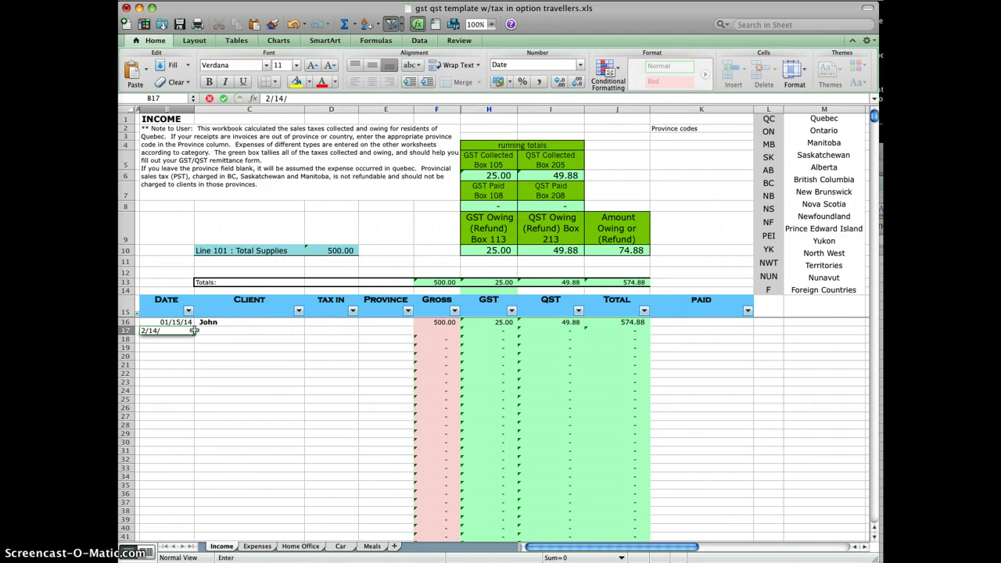
pyautogui.write('/14')
pyautogui.press('Tab')
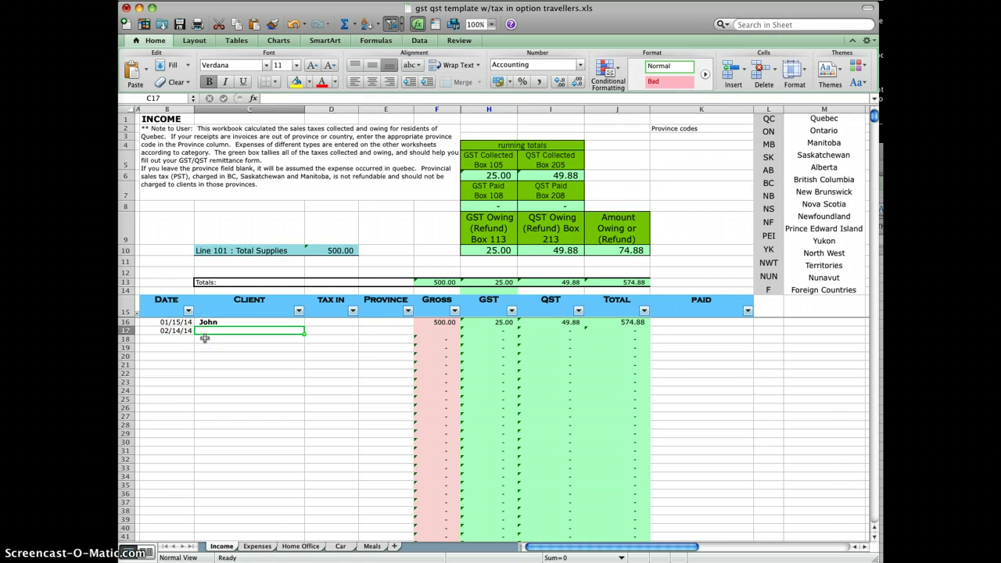
pyautogui.write('Jane')
pyautogui.press('Tab')
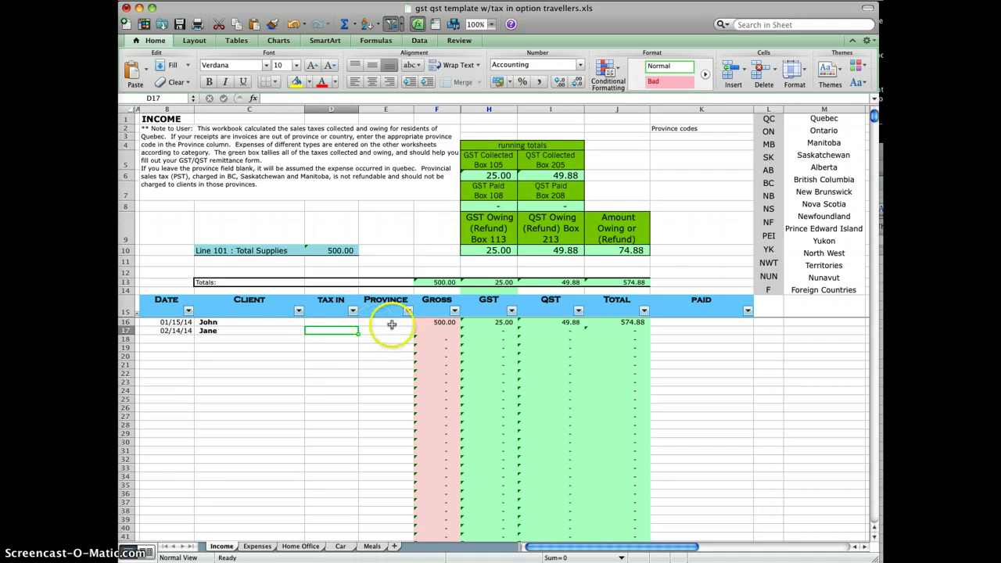
pyautogui.click(419, 331)
pyautogui.write('50')
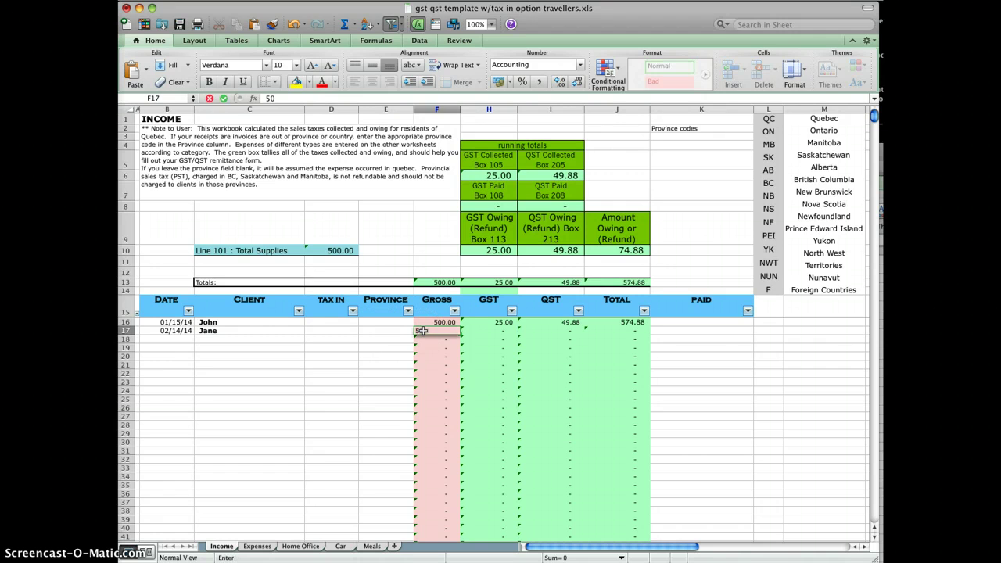
pyautogui.write('0')
pyautogui.press('Tab')
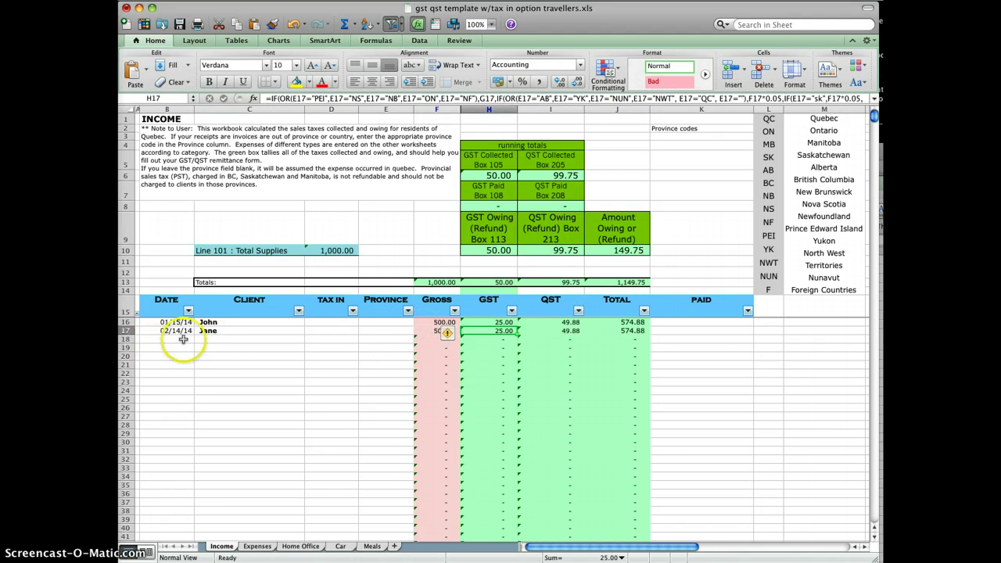
# Step: Fill in the third income row with date 3/26/14, the client's first name and a gross amount of 250
pyautogui.click(177, 340)
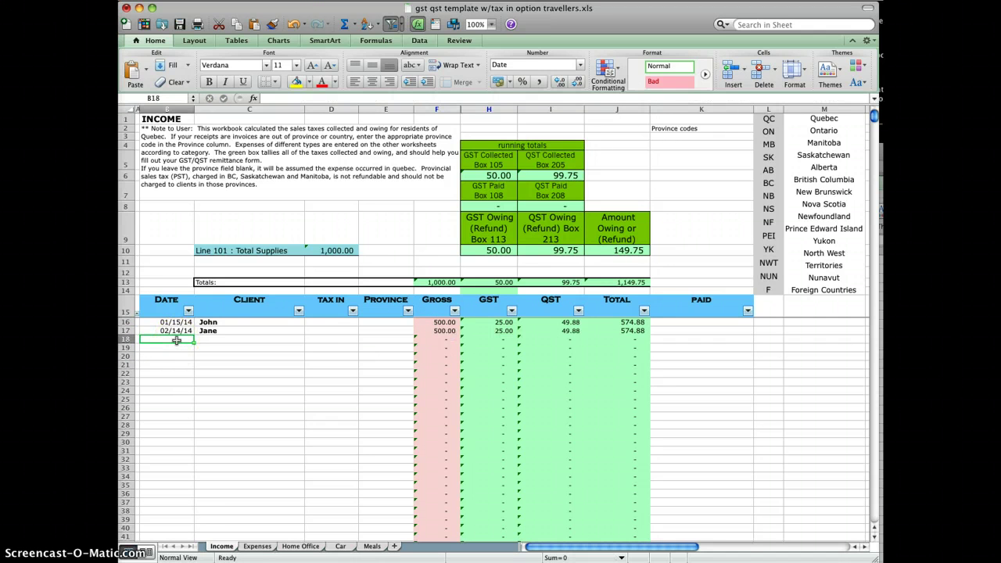
pyautogui.write('3/')
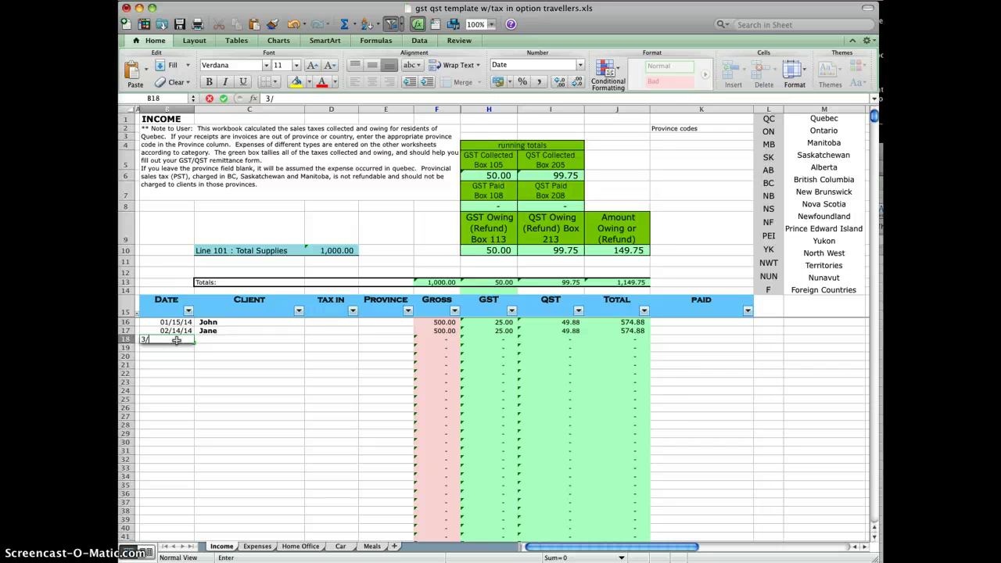
pyautogui.write('26/14')
pyautogui.press('Tab')
pyautogui.write('John')
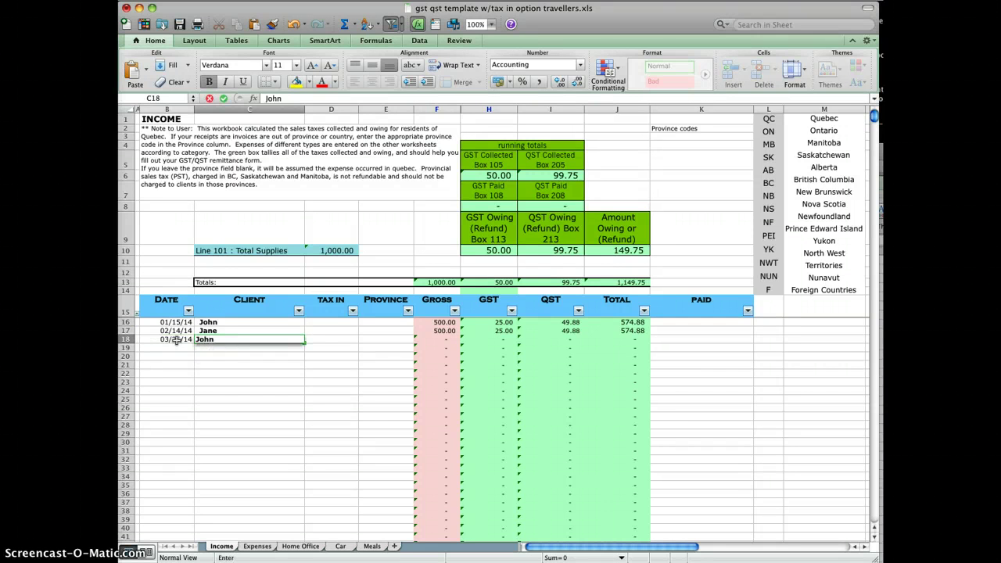
pyautogui.press('Tab')
pyautogui.click(455, 339)
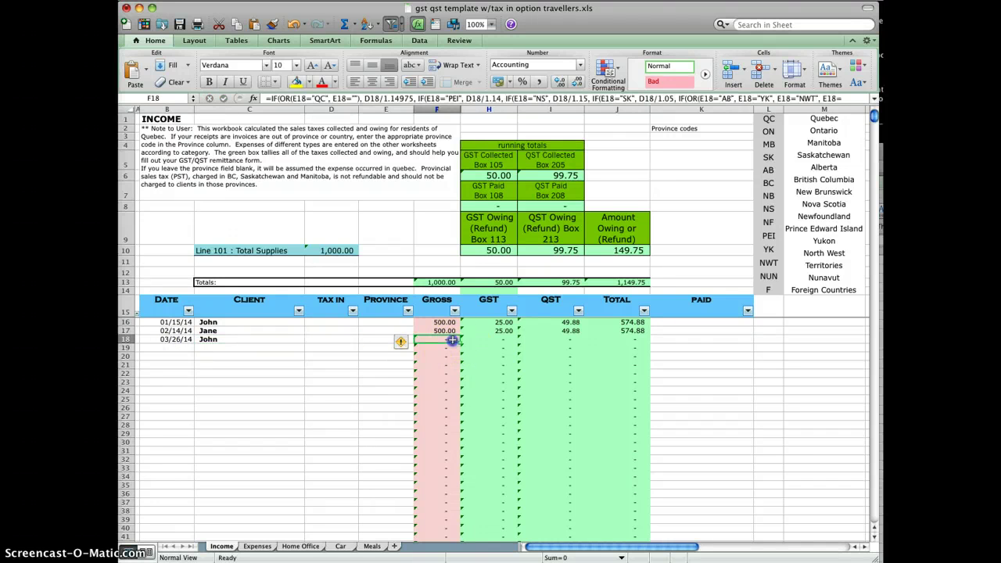
pyautogui.write('250')
pyautogui.press('Tab')
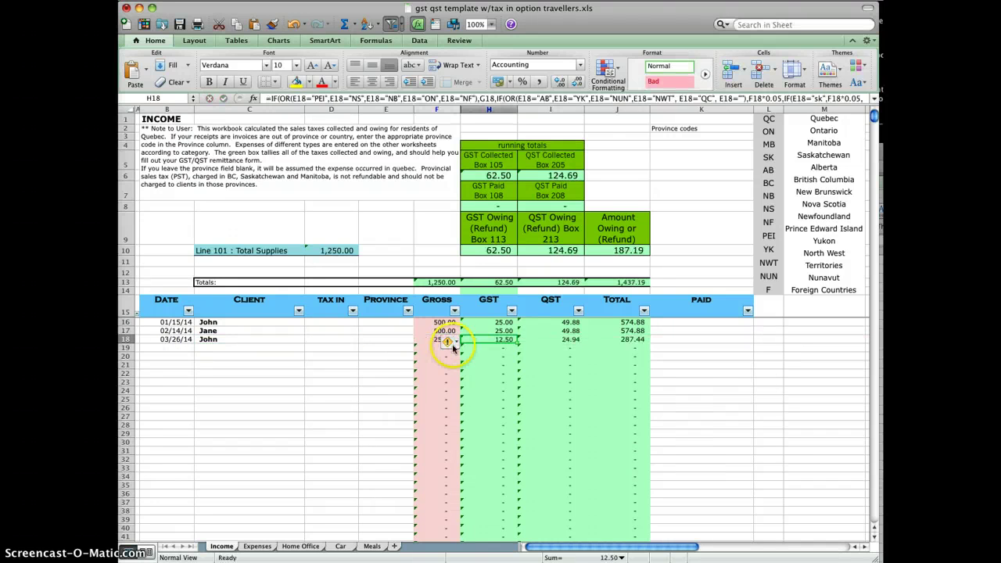
# Step: Set the province code of the 03/26/14 income entry to "on" for Ontario
pyautogui.click(374, 341)
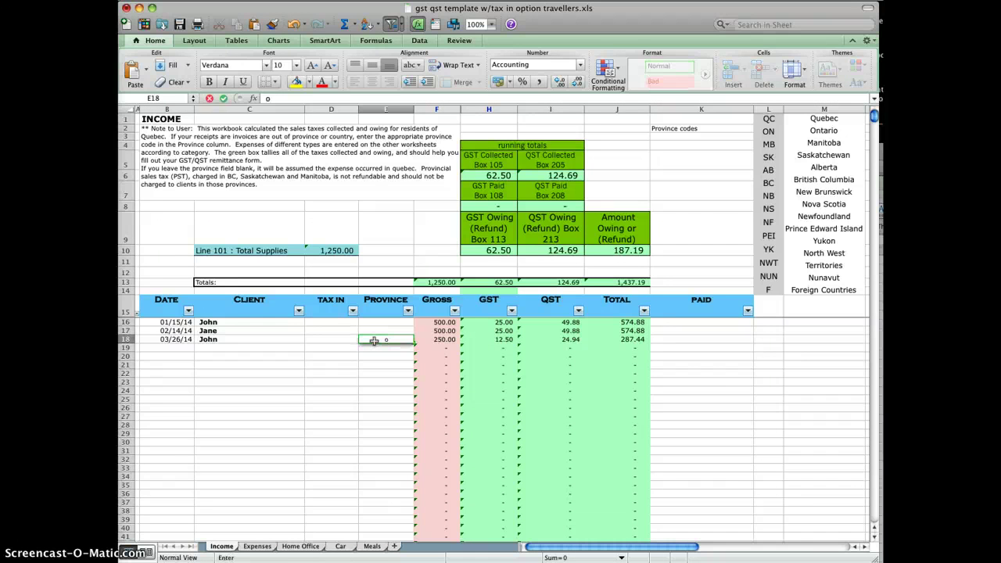
pyautogui.write('on')
pyautogui.press('Tab')
# Step: Try a tax-included amount of 574.88 in row 19, below the last income entry, and clear it again
pyautogui.click(377, 349)
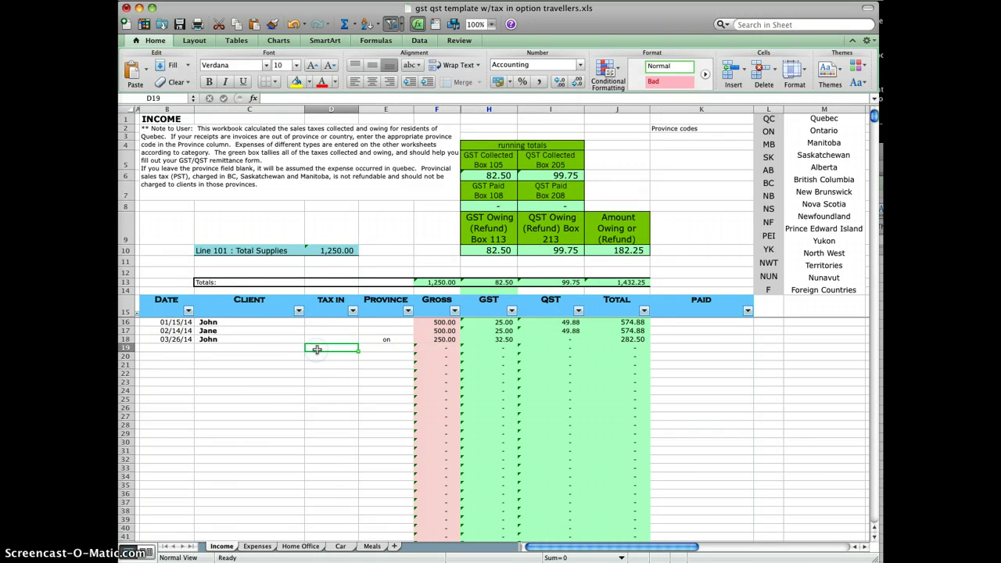
pyautogui.write('5')
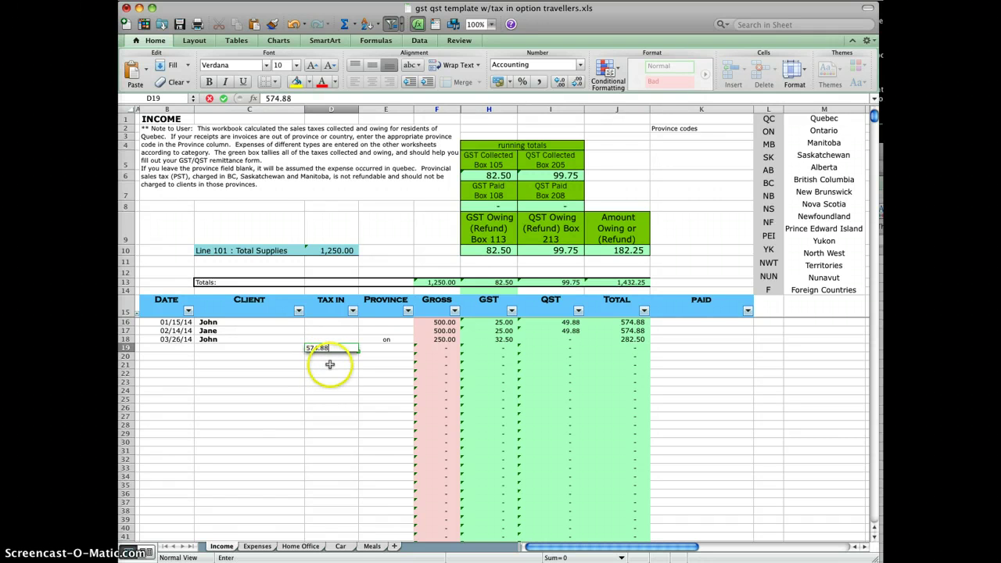
pyautogui.write('74.88')
pyautogui.press('Tab')
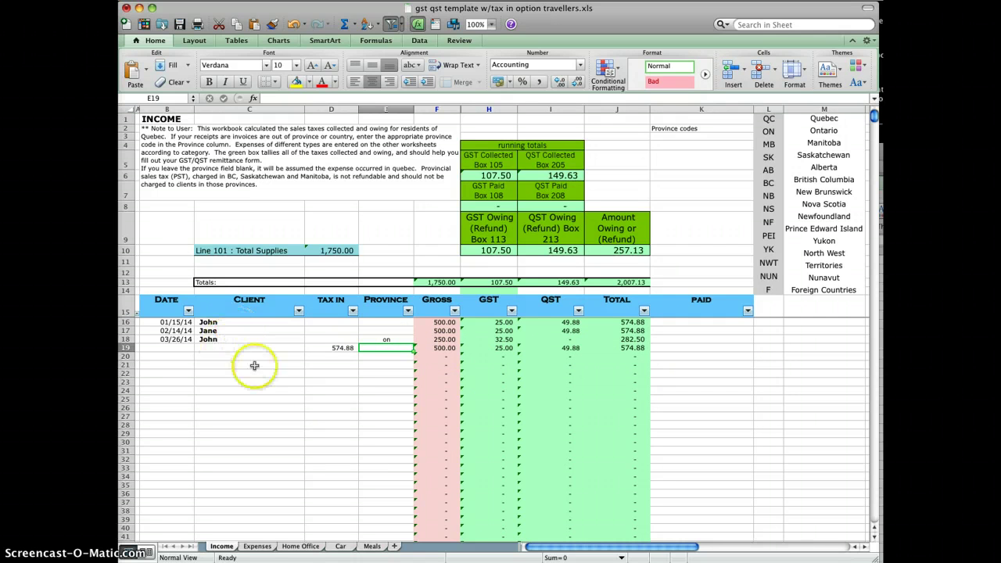
pyautogui.click(343, 351)
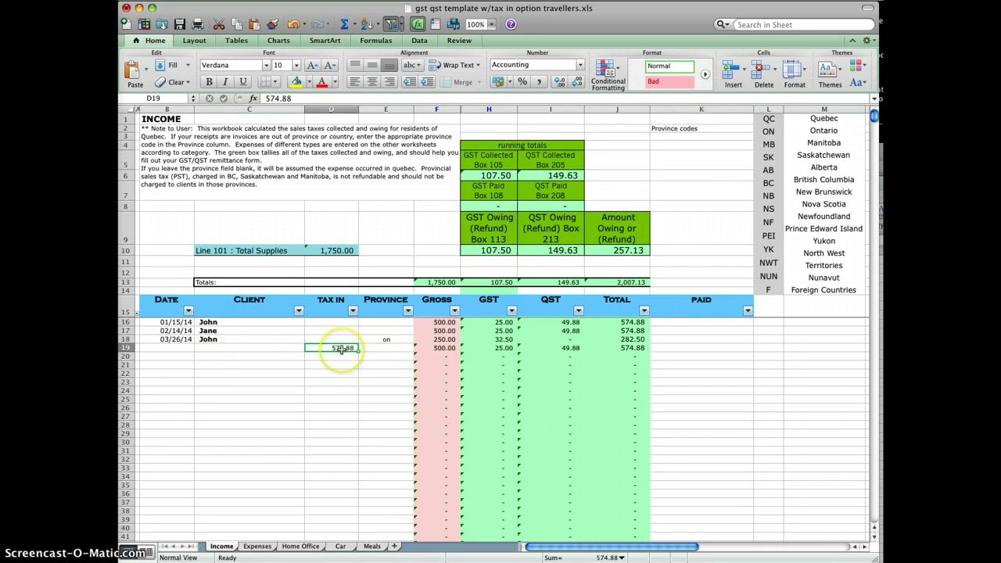
pyautogui.press('Delete')
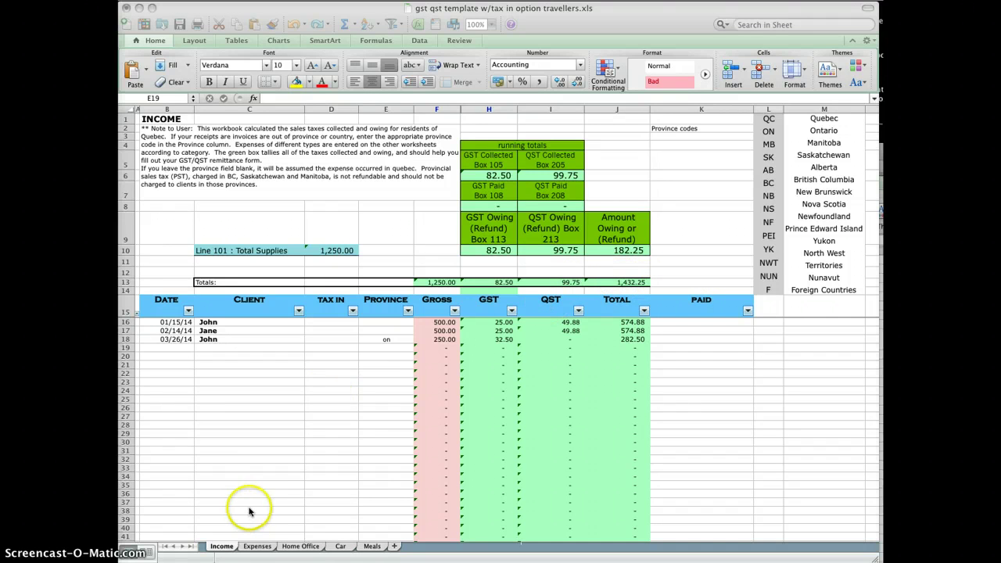
# Step: On the Expenses sheet, fill in the first entry as Office Supplies with a tax-included amount of 52.37 and province code "qc"
pyautogui.click(259, 548)
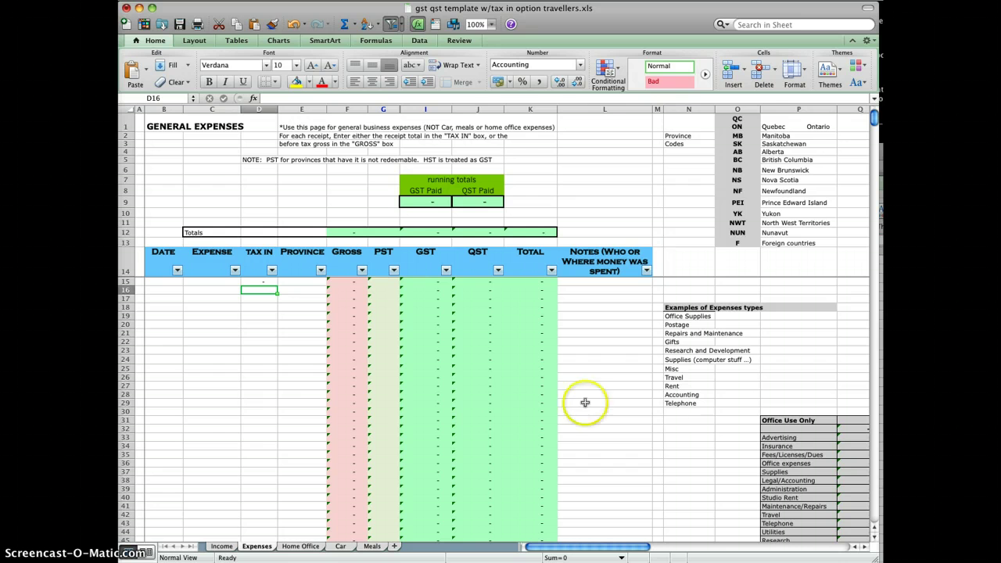
pyautogui.click(205, 281)
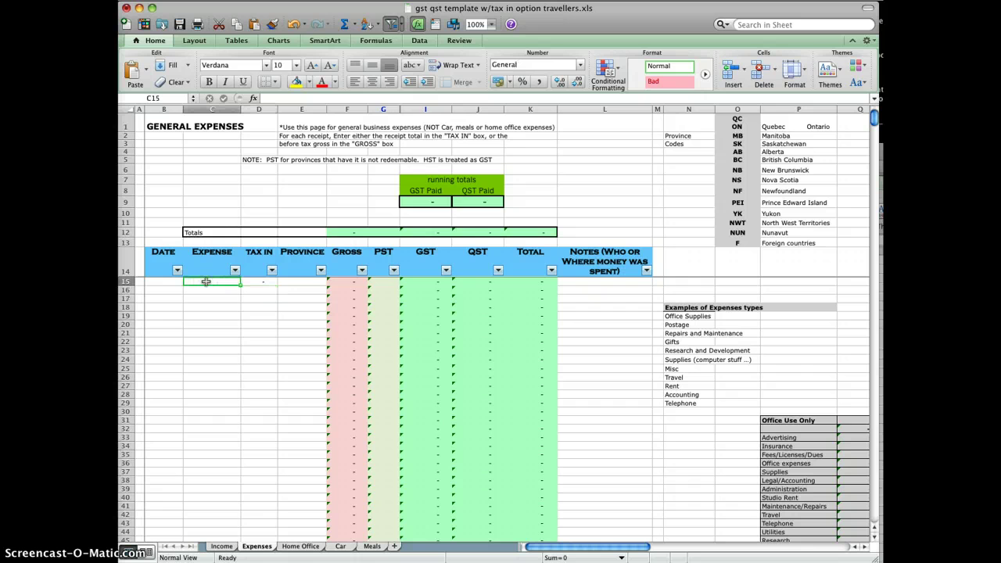
pyautogui.write('Office Supplies')
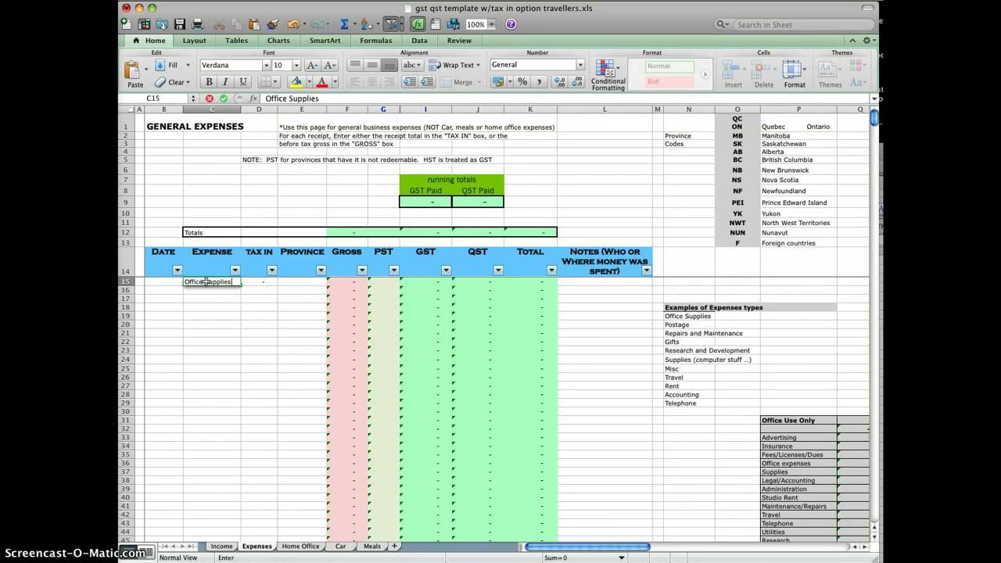
pyautogui.press('Tab')
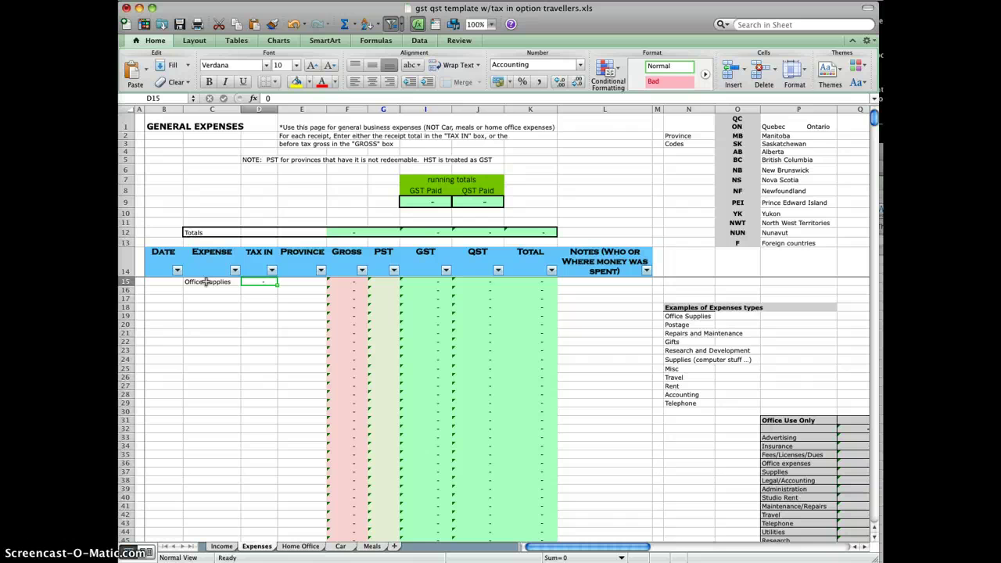
pyautogui.write('52')
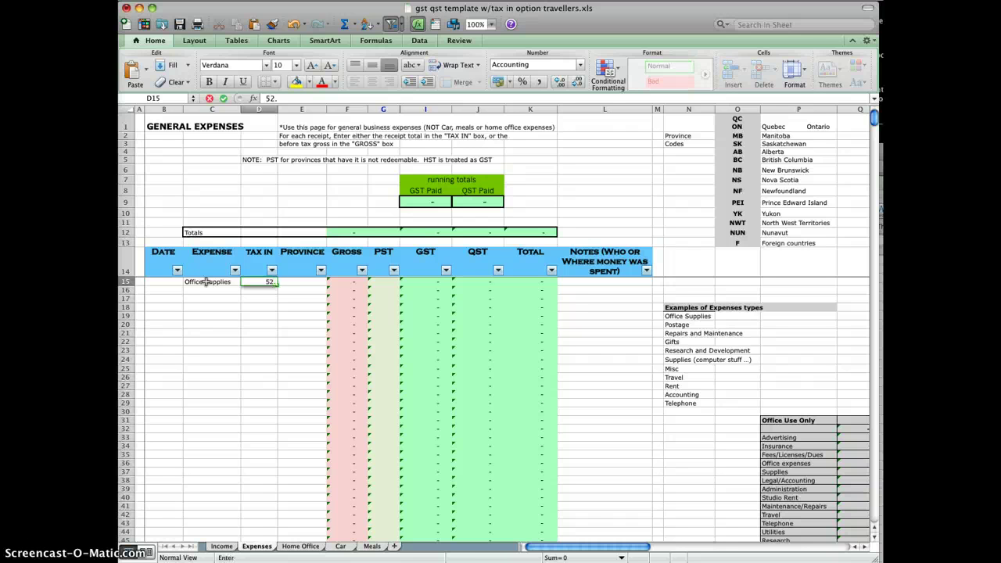
pyautogui.write('.37')
pyautogui.press('Tab')
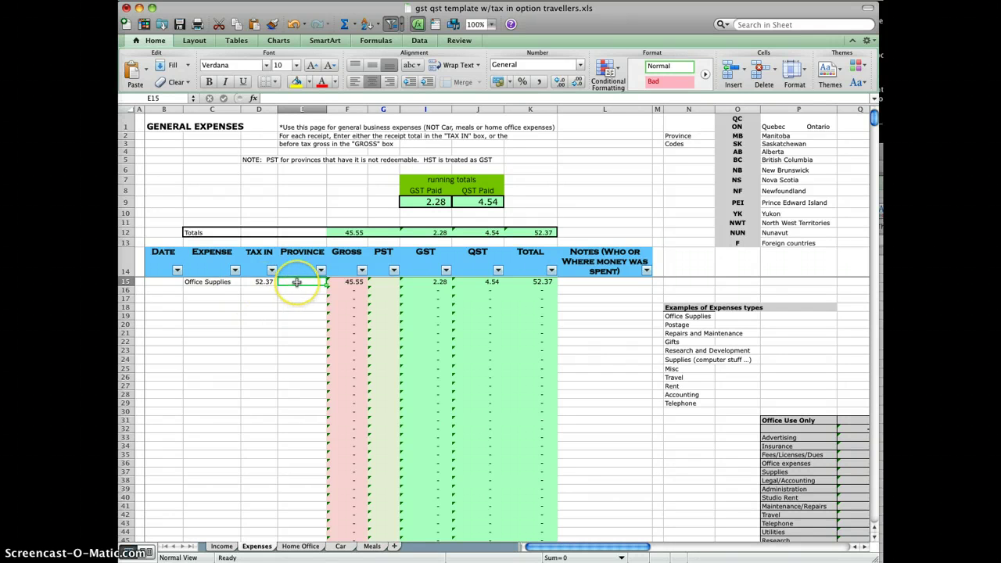
pyautogui.write('qc')
pyautogui.press('Tab')
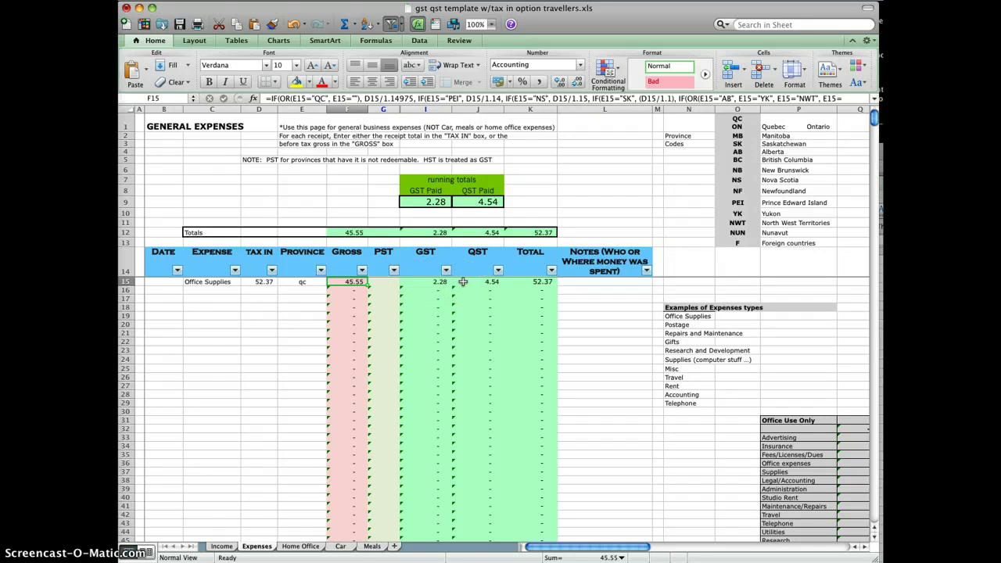
# Step: Add a "travel" expense with a tax-included amount of 90 in row 16, leaving its province blank
pyautogui.click(208, 291)
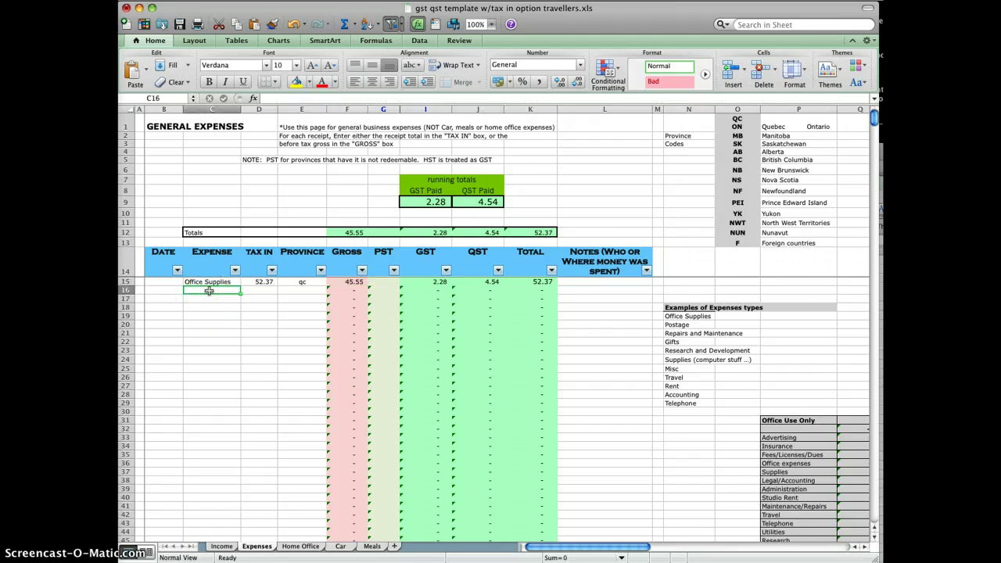
pyautogui.write('travel')
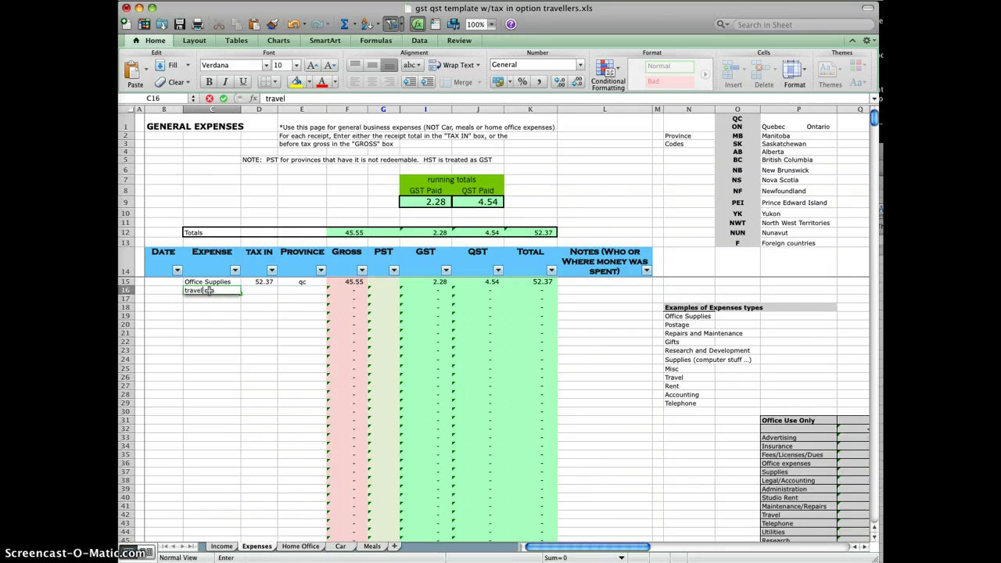
pyautogui.press('Tab')
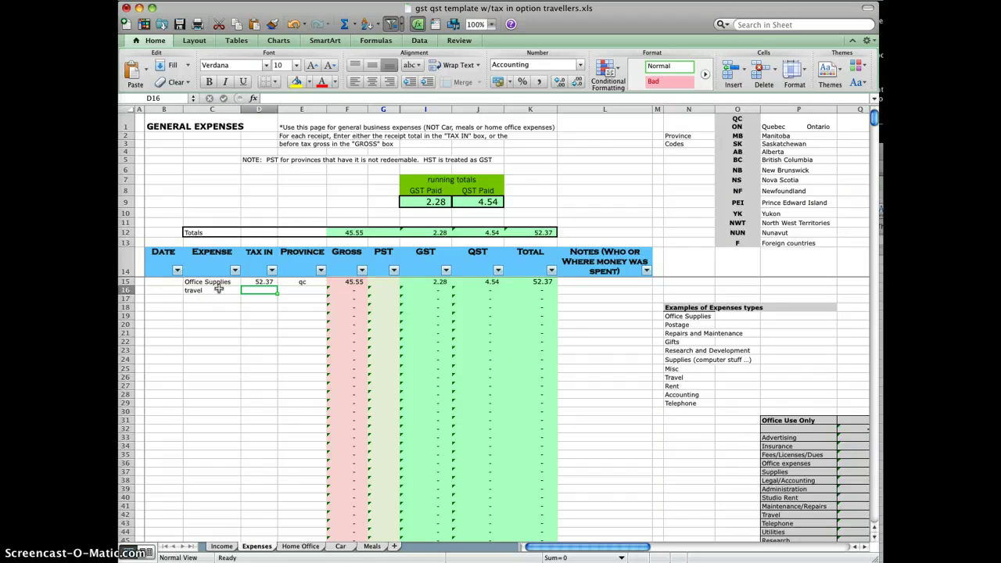
pyautogui.write('90')
pyautogui.press('Tab')
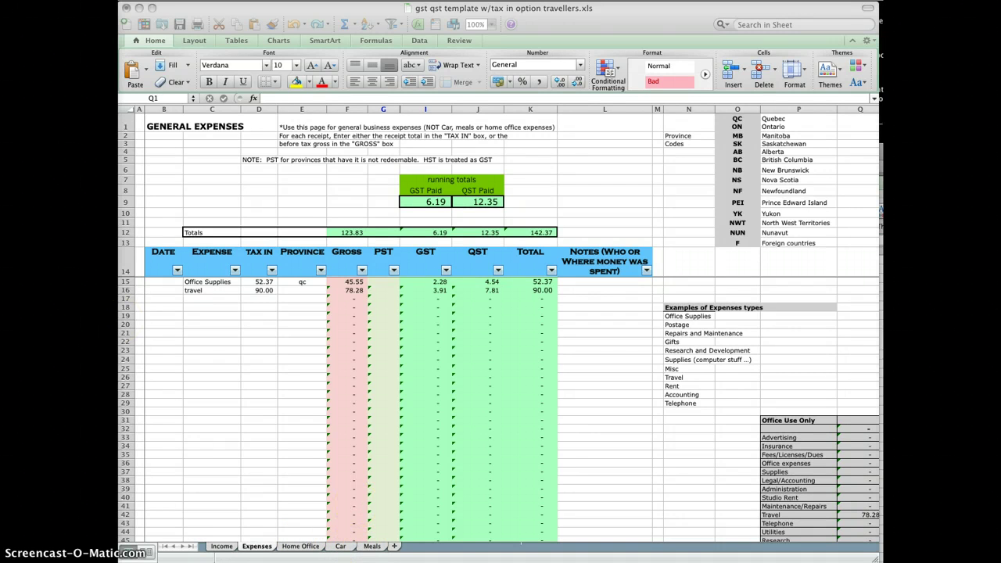
# Step: Add a "travel" expense in row 17 with a tax-included amount of 15 and province code "f", and review the Income sheet's running totals
pyautogui.click(203, 299)
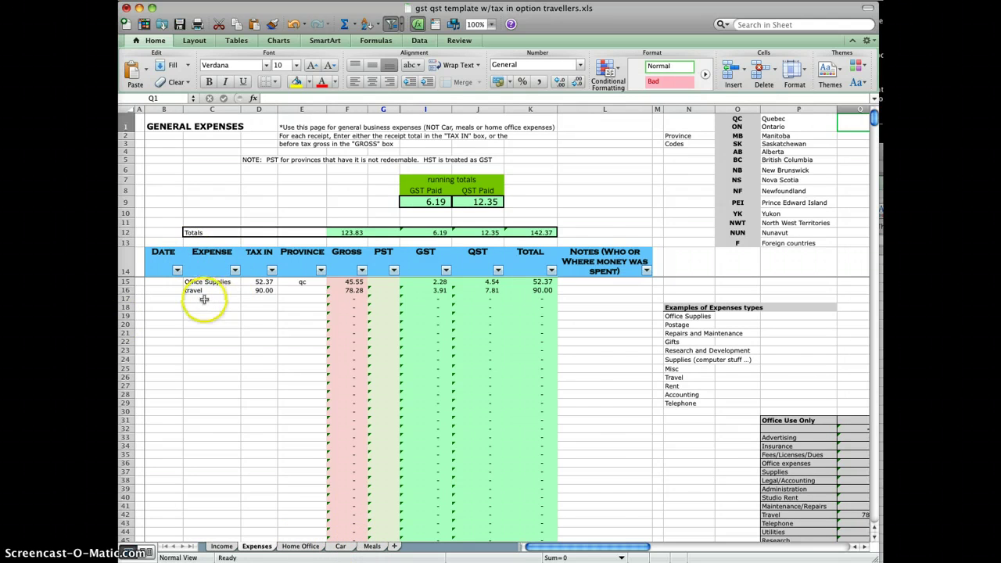
pyautogui.click(204, 300)
pyautogui.hscroll(2, 188, 300)
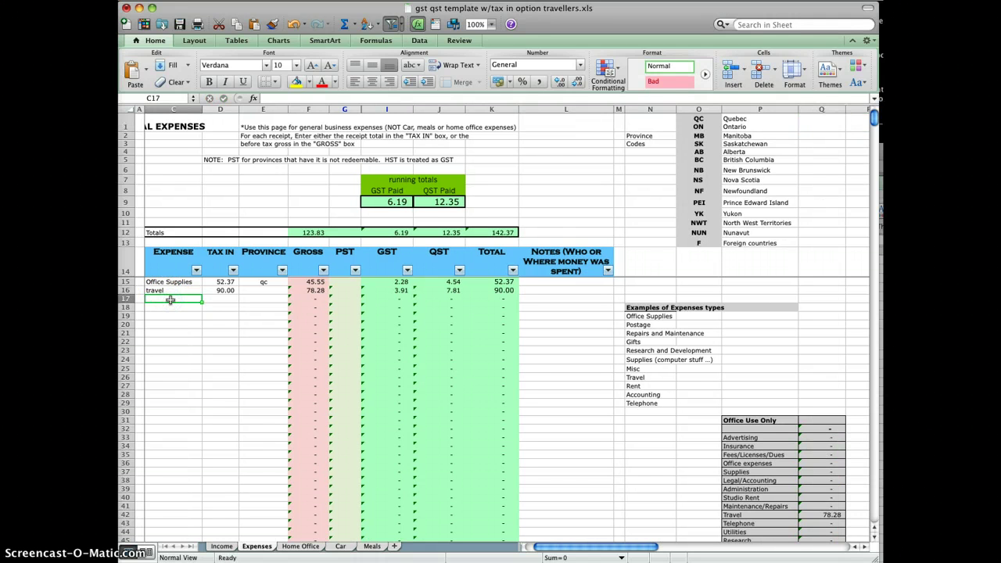
pyautogui.write('travel')
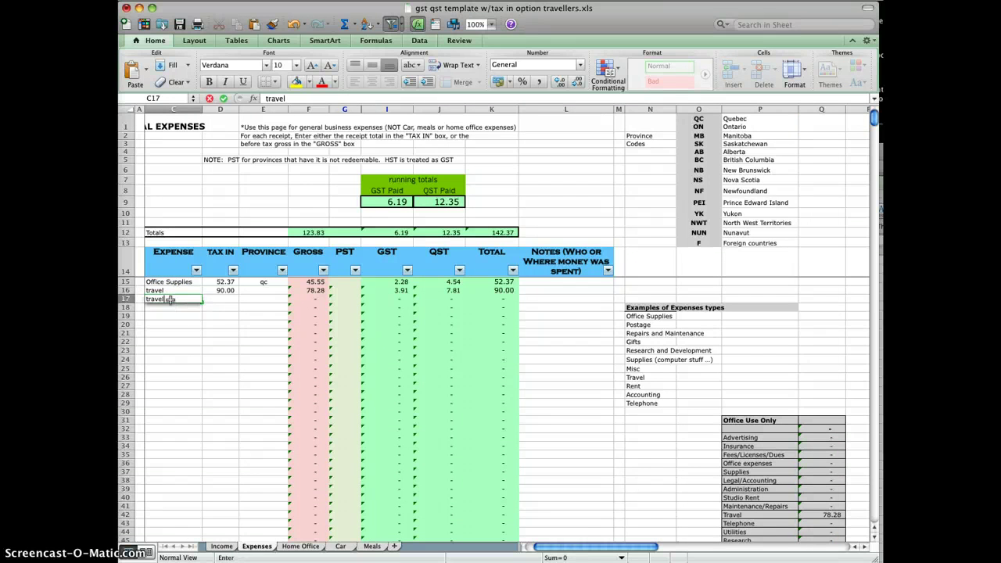
pyautogui.press('Tab')
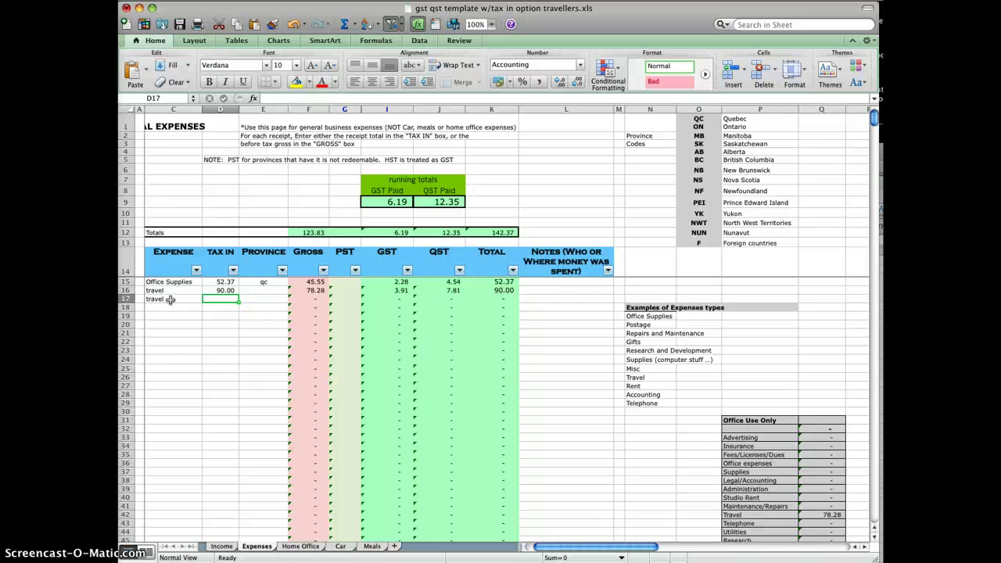
pyautogui.write('15')
pyautogui.press('Tab')
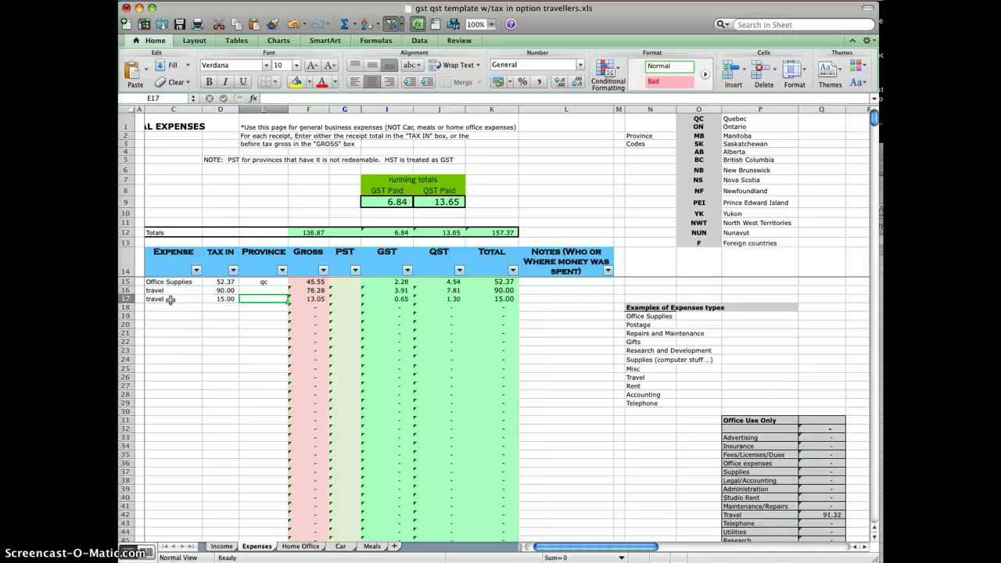
pyautogui.write('f')
pyautogui.press('Tab')
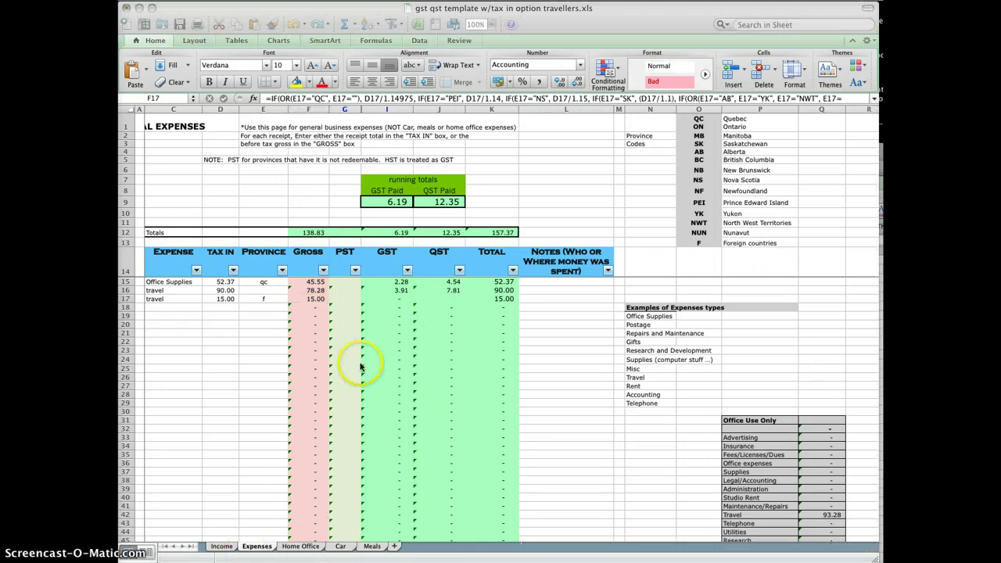
pyautogui.click(220, 548)
pyautogui.click(220, 549)
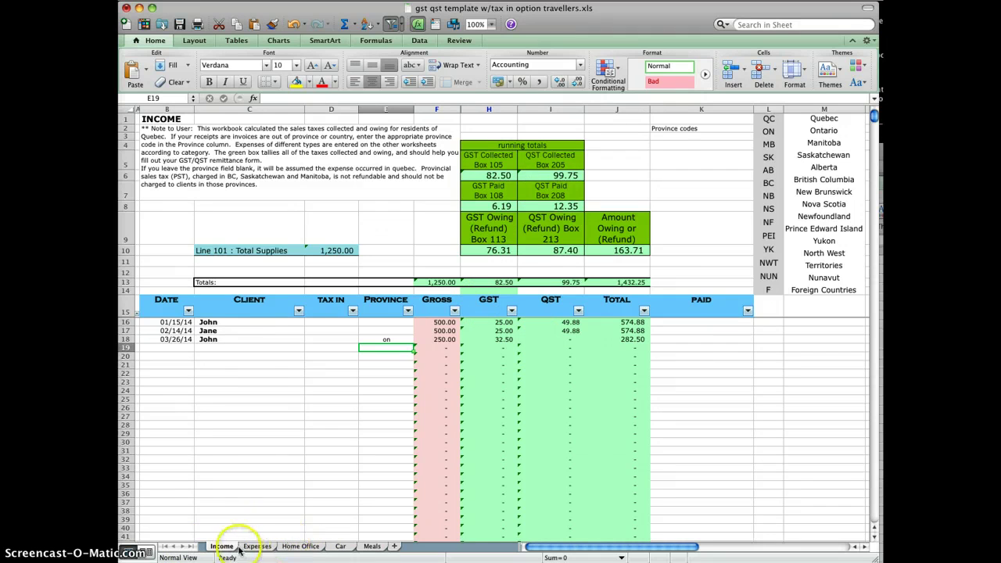
# Step: On the Home Office sheet, fill in the first expense as "rent" with a gross amount of 500 and province code "f"
pyautogui.click(302, 547)
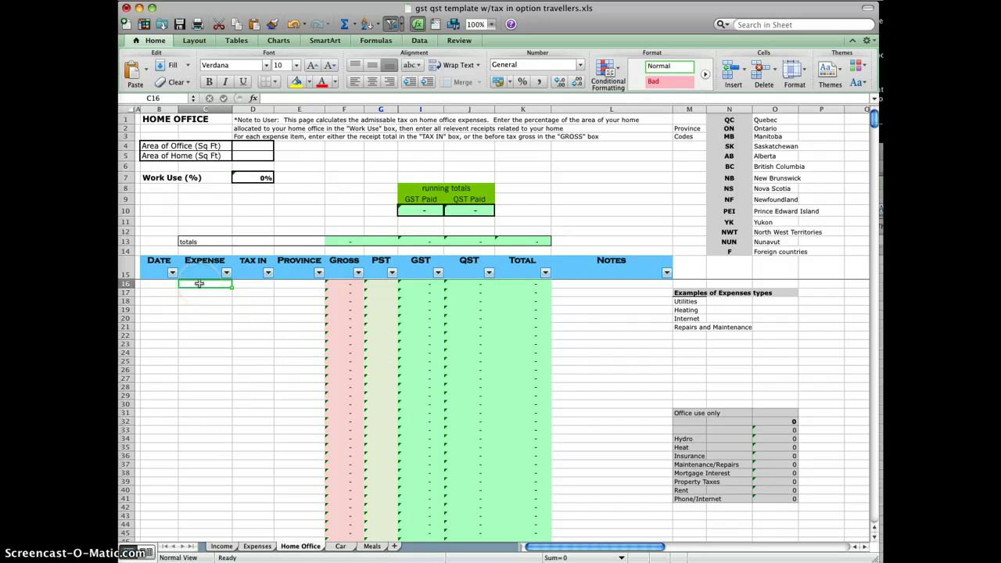
pyautogui.write('rent')
pyautogui.press('Tab')
pyautogui.press('Tab')
pyautogui.press('Tab')
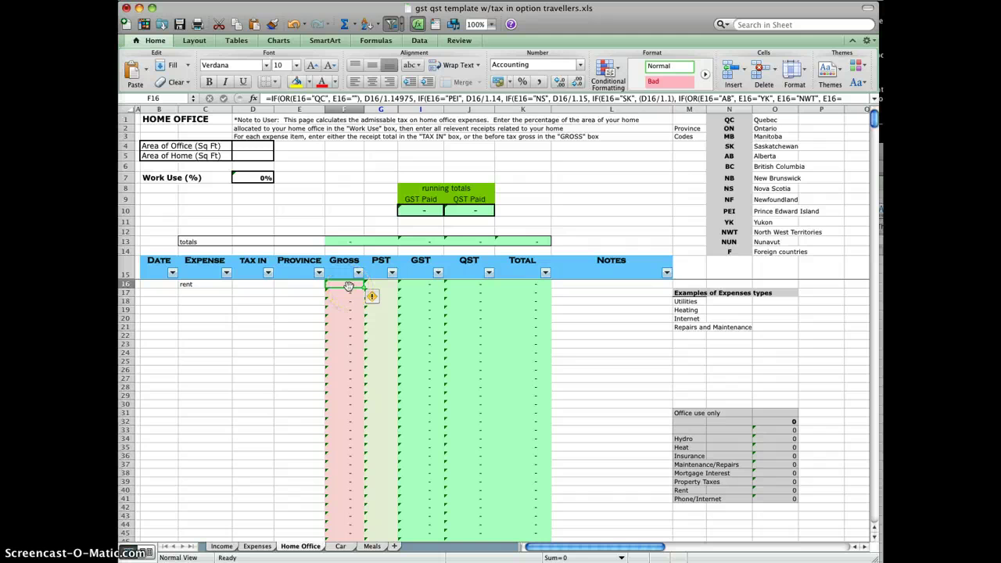
pyautogui.write('500')
pyautogui.press('Tab')
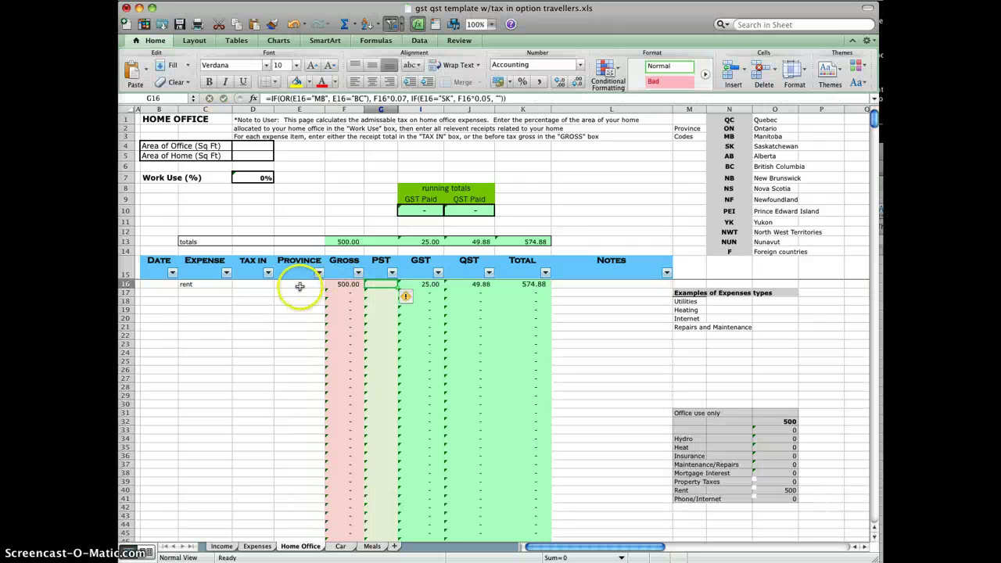
pyautogui.click(300, 286)
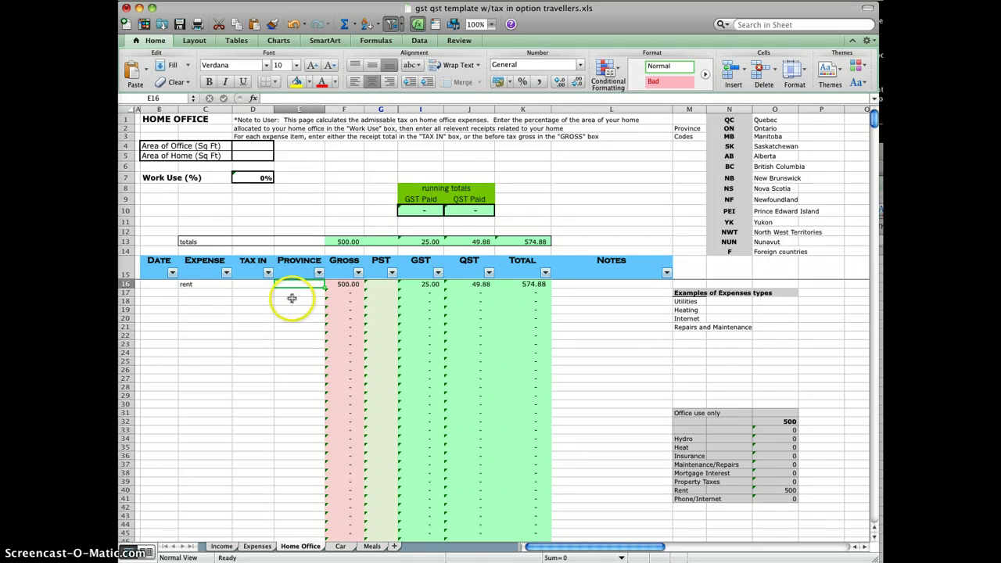
pyautogui.write('f')
# Step: Add a "utilities" expense with a tax-included amount of 55 below the rent entry
pyautogui.click(196, 293)
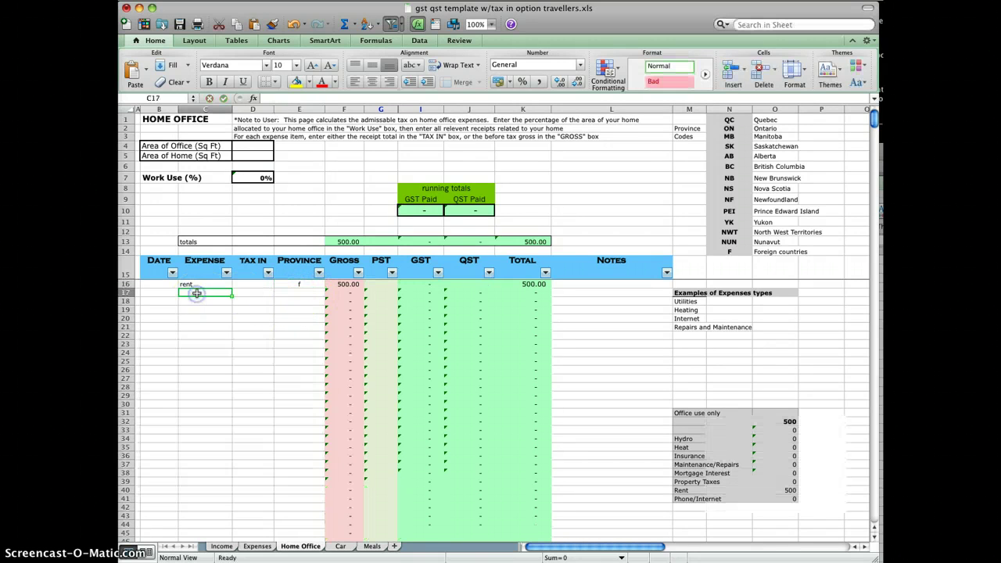
pyautogui.write('utilities')
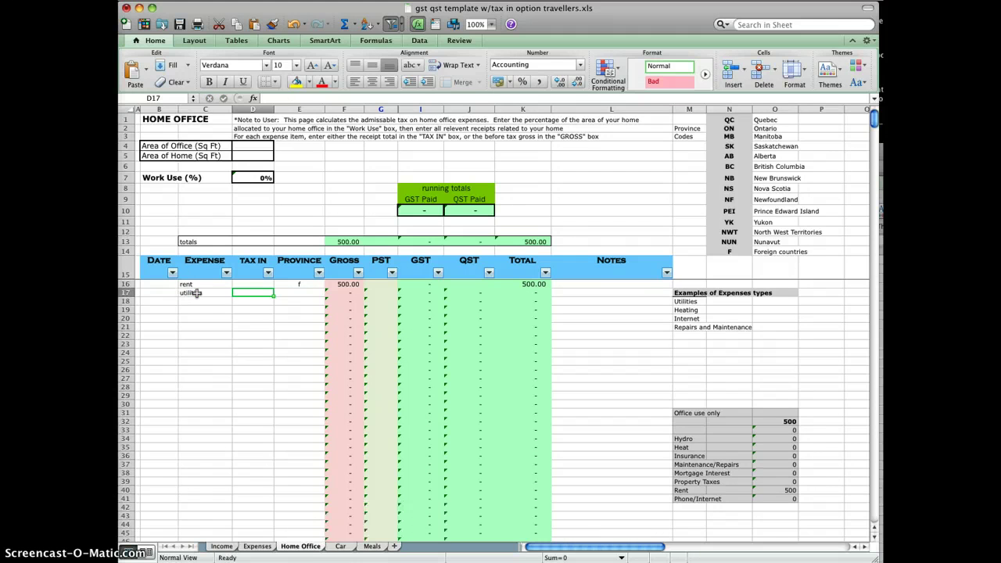
pyautogui.click(237, 294)
pyautogui.write('55')
pyautogui.press('Tab')
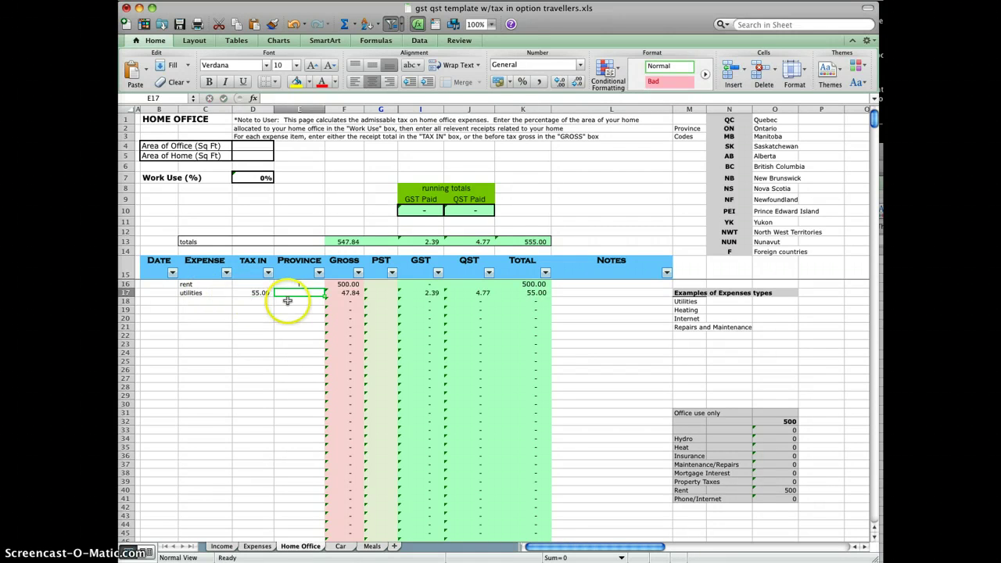
# Step: Add an "internet" expense with a tax-included amount of 50 below the utilities entry
pyautogui.click(195, 302)
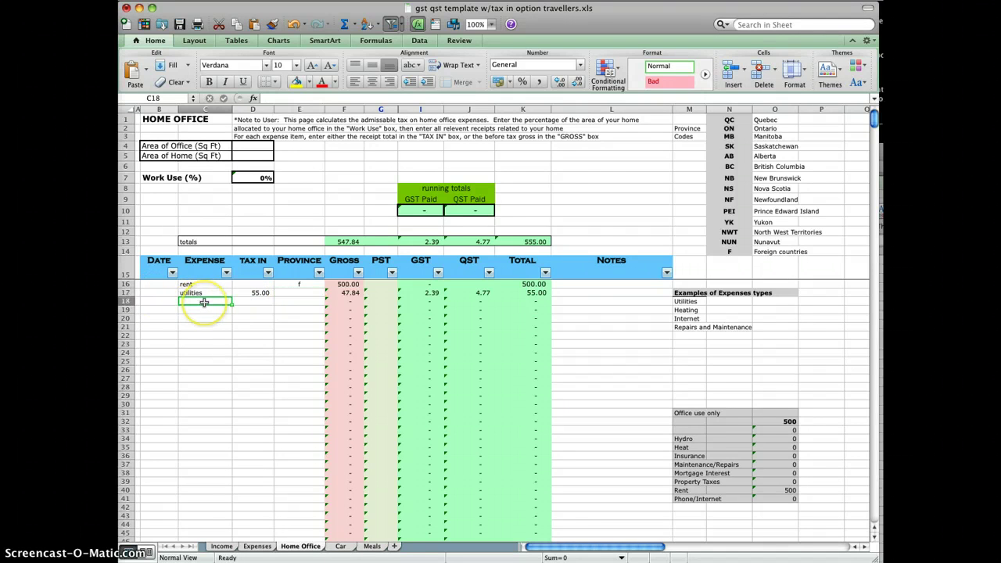
pyautogui.write('internet')
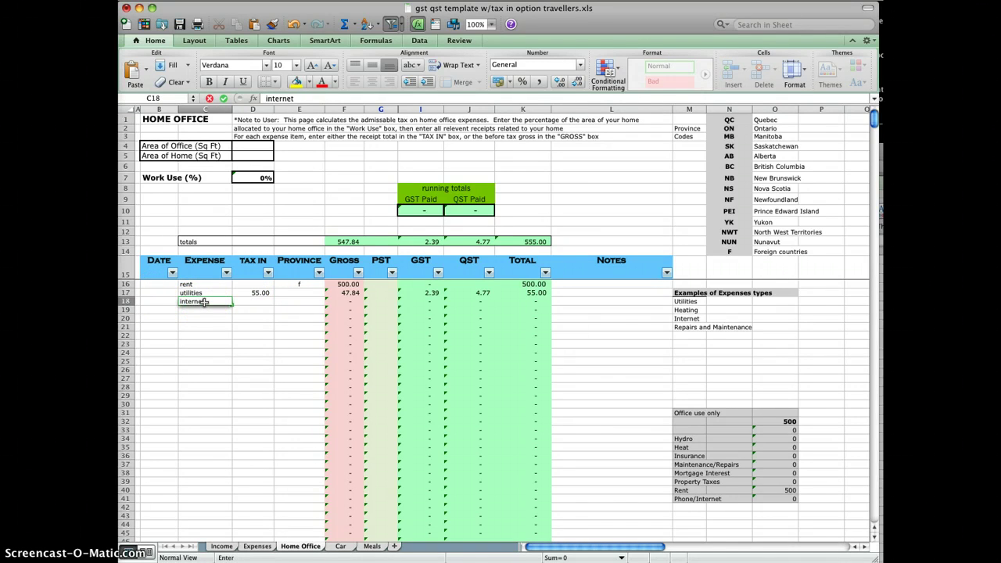
pyautogui.press('Tab')
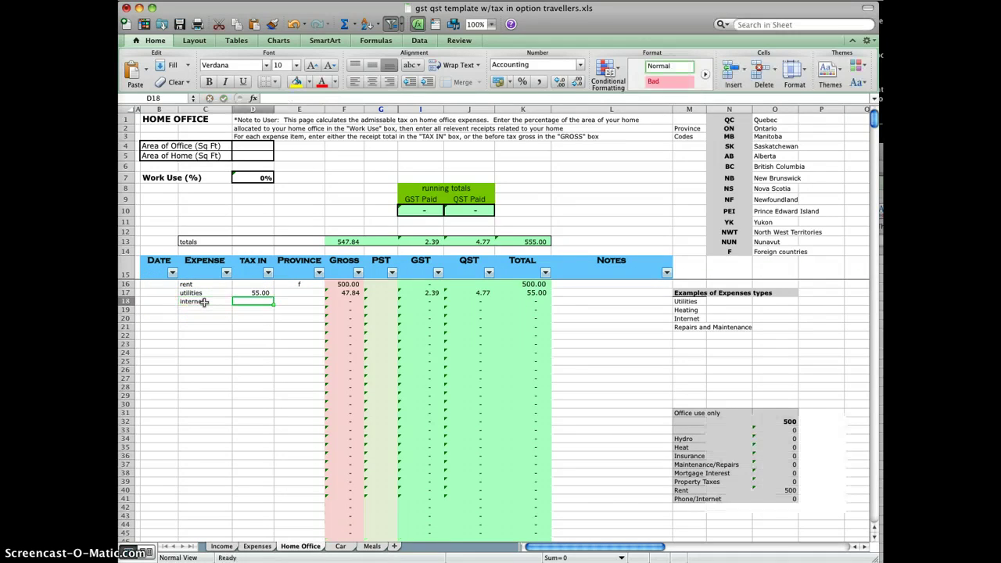
pyautogui.write('50')
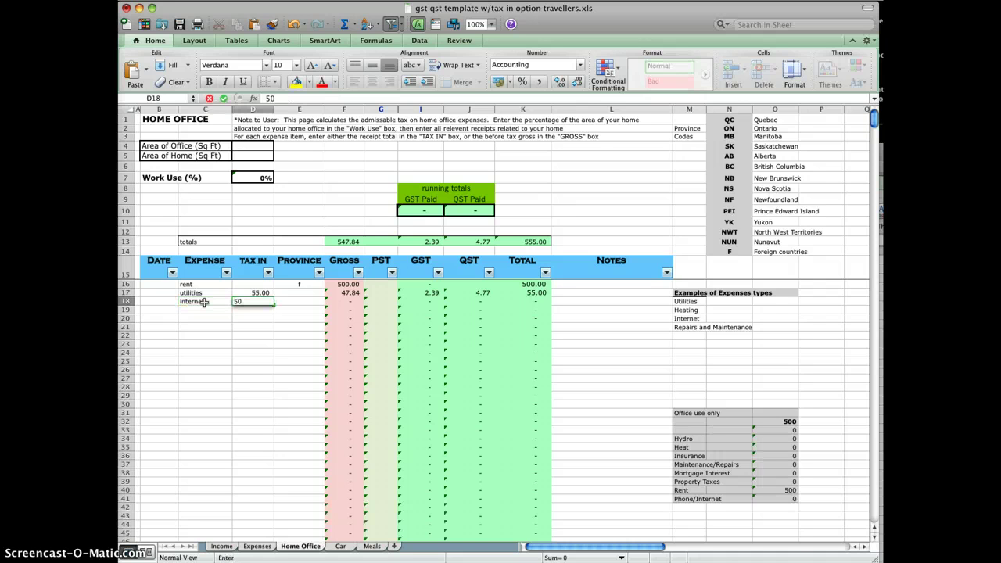
pyautogui.press('Tab')
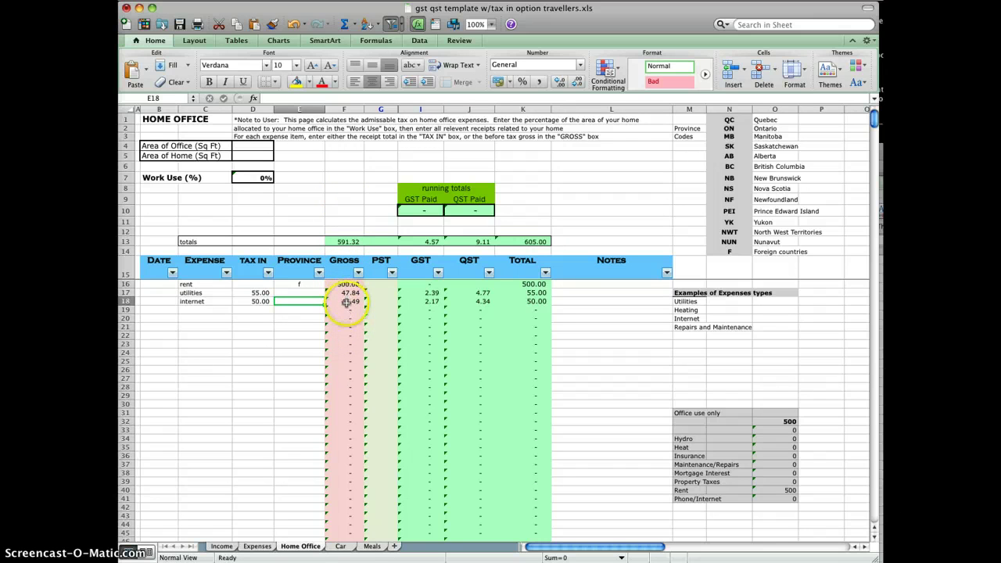
# Step: Set the office area to 100 sq ft and the home area to 800 sq ft, and check the work use percentage
pyautogui.click(240, 147)
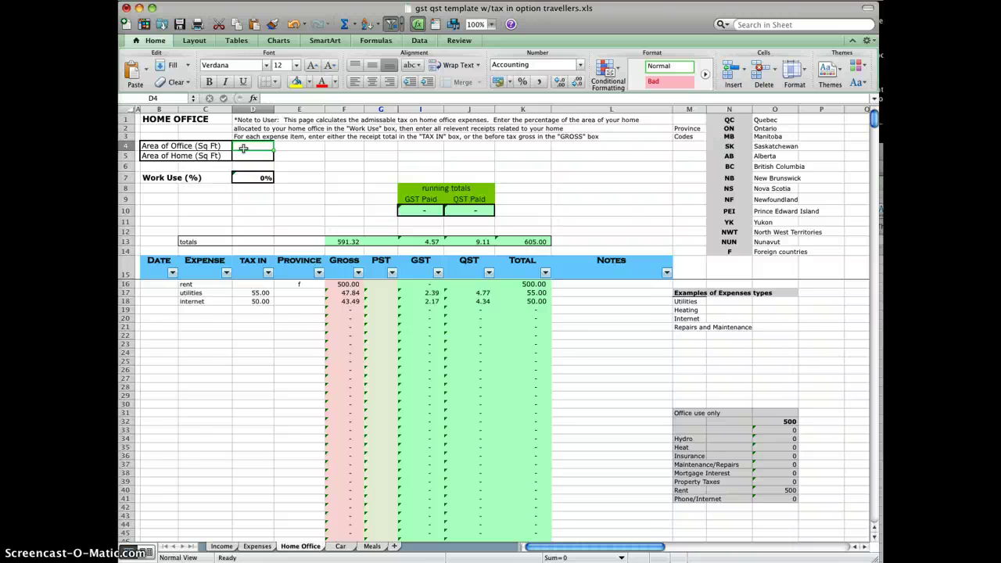
pyautogui.click(244, 158)
pyautogui.click(244, 146)
pyautogui.write('100')
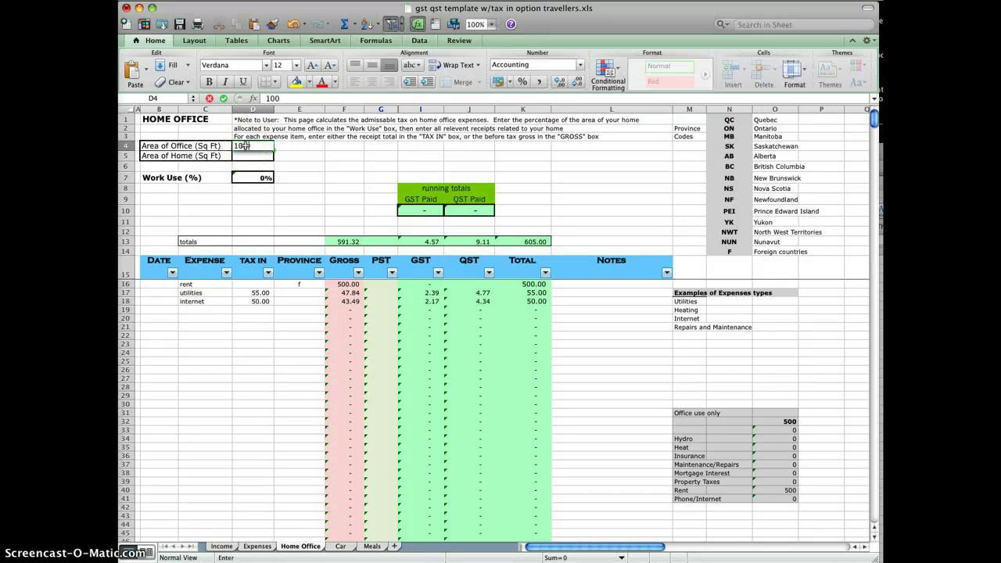
pyautogui.press('Return')
pyautogui.click(245, 154)
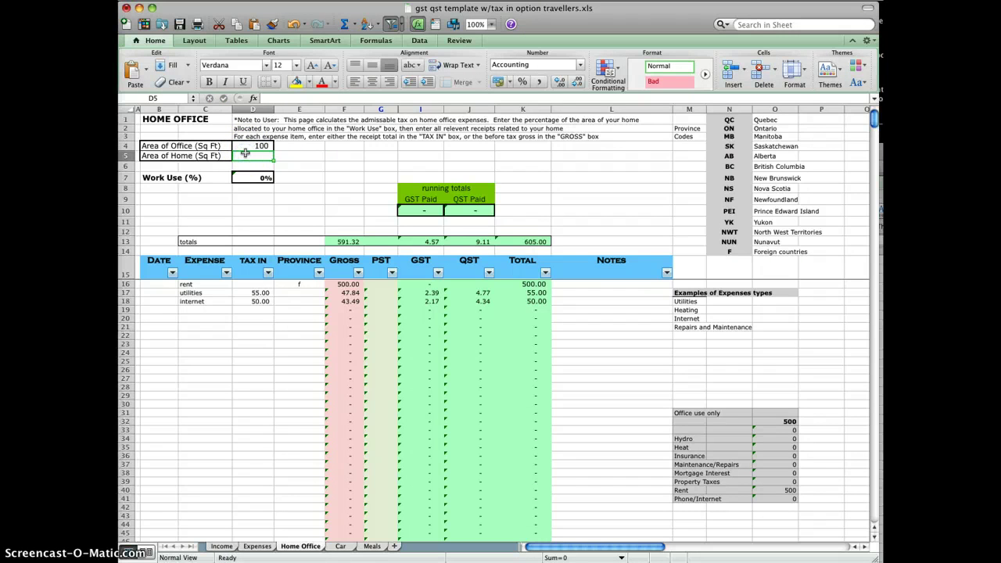
pyautogui.write('800')
pyautogui.press('Return')
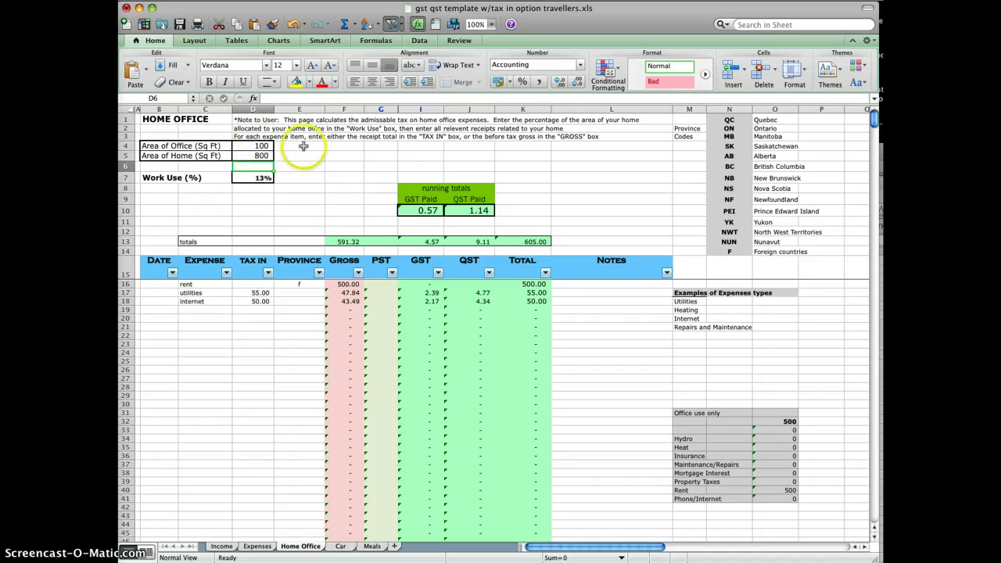
pyautogui.click(246, 178)
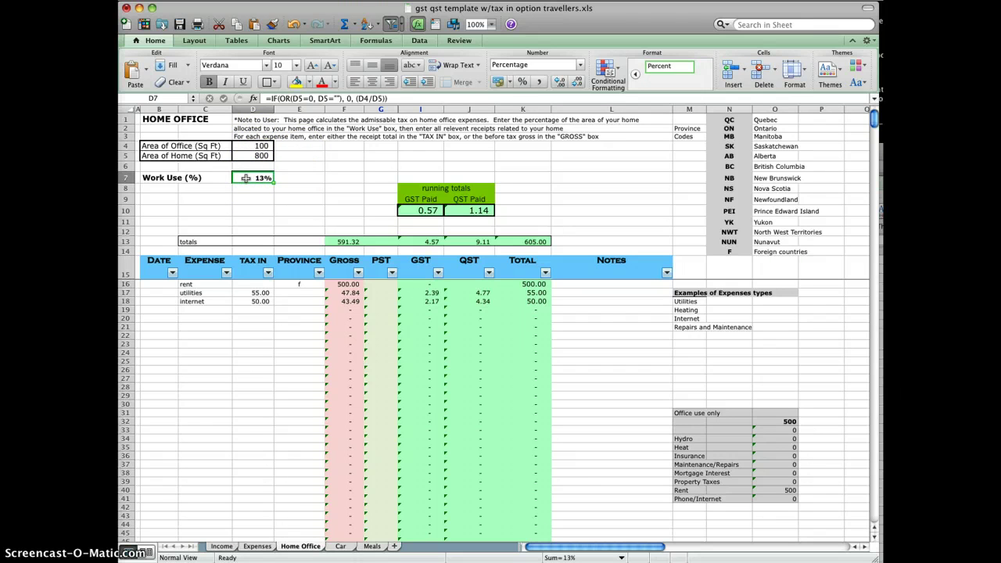
# Step: Override the calculated work use percentage on the Home Office sheet with 15%
pyautogui.write('15')
pyautogui.press('Tab')
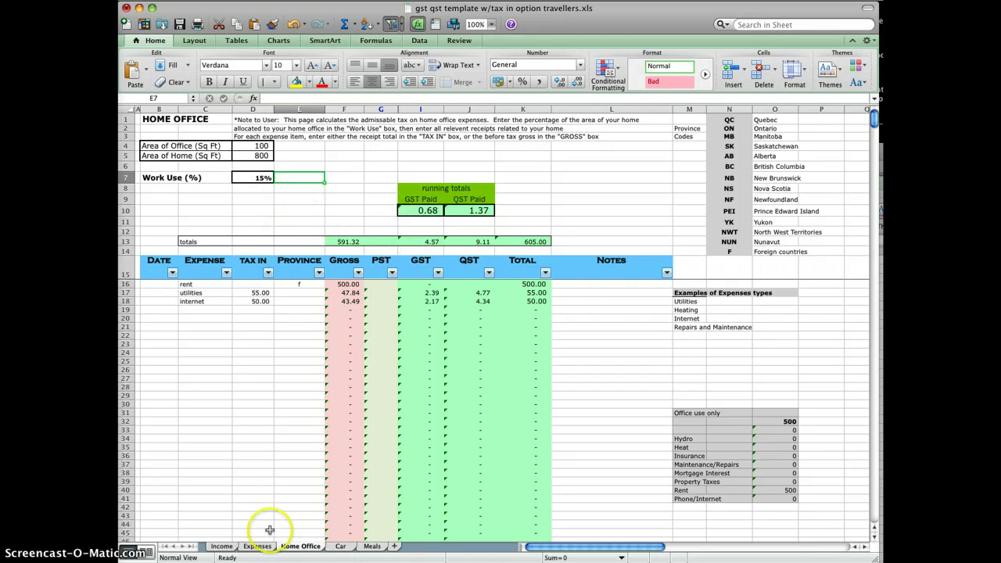
# Step: On the Car sheet, set the kilometres driven for work to 5000 and the total kilometres driven to 10000
pyautogui.click(341, 546)
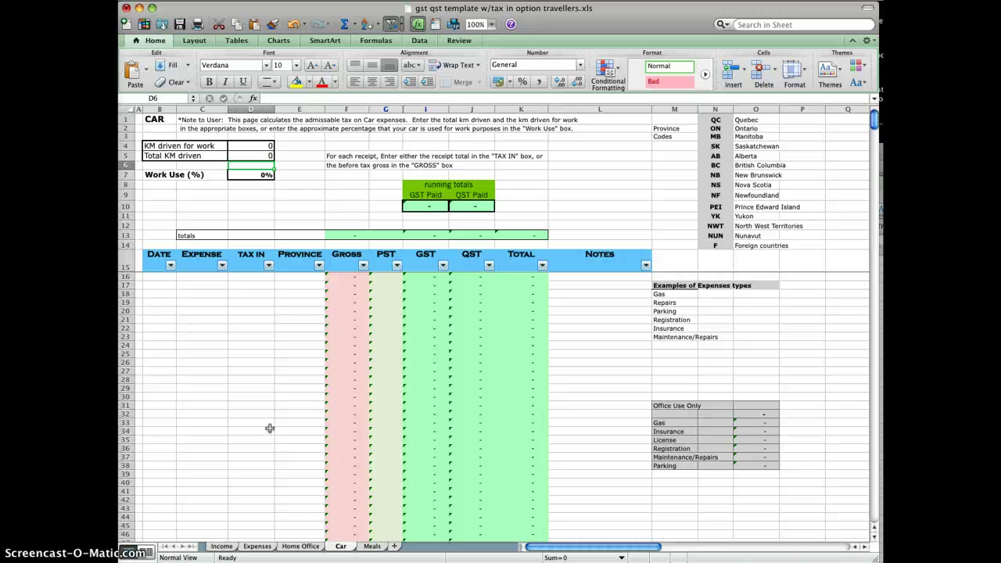
pyautogui.click(246, 147)
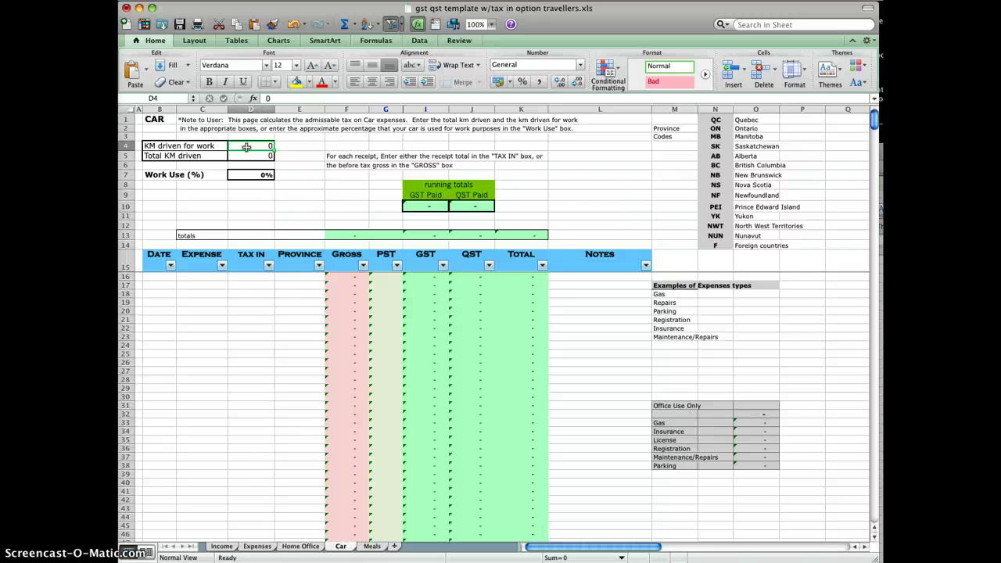
pyautogui.write('500')
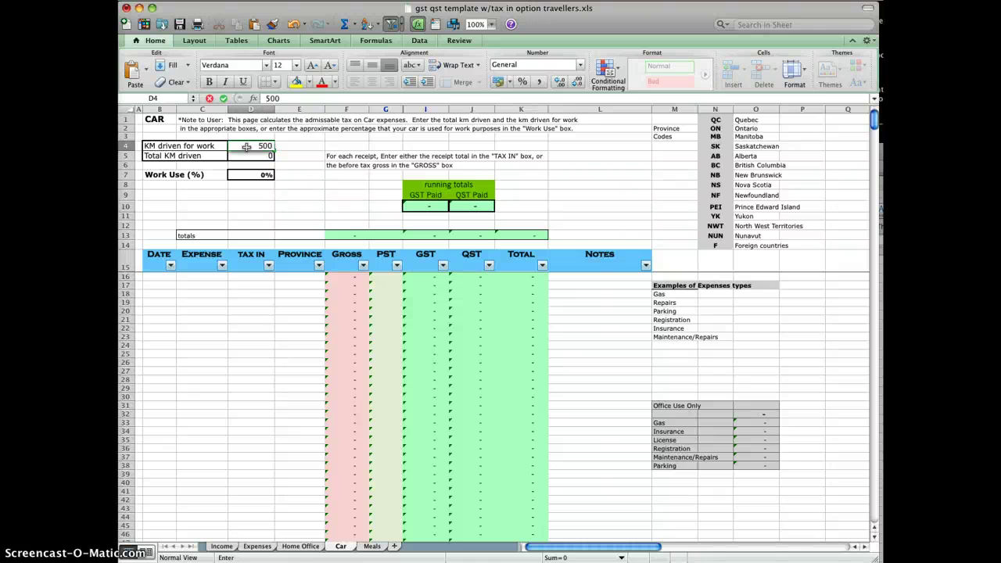
pyautogui.write('0')
pyautogui.press('Return')
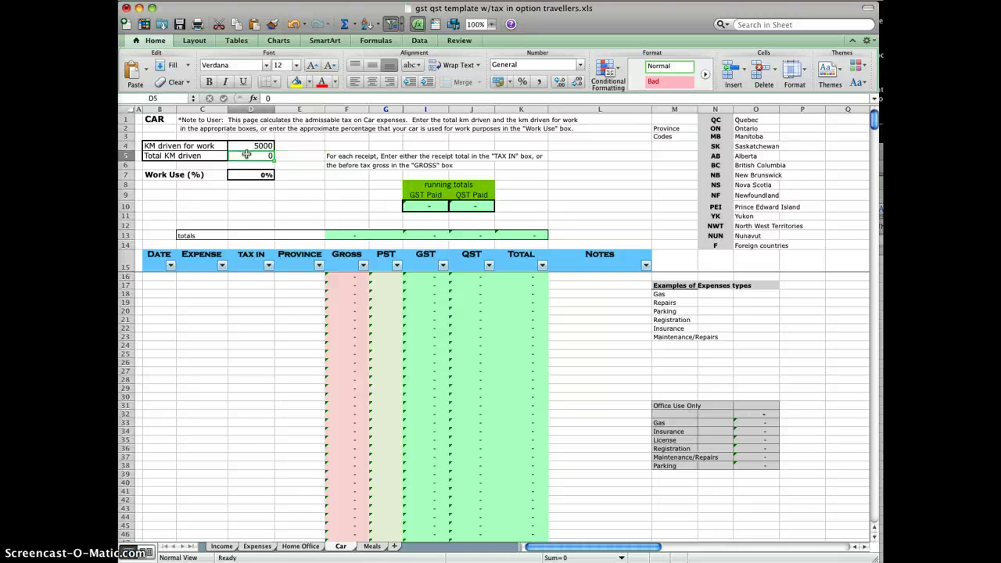
pyautogui.write('10000')
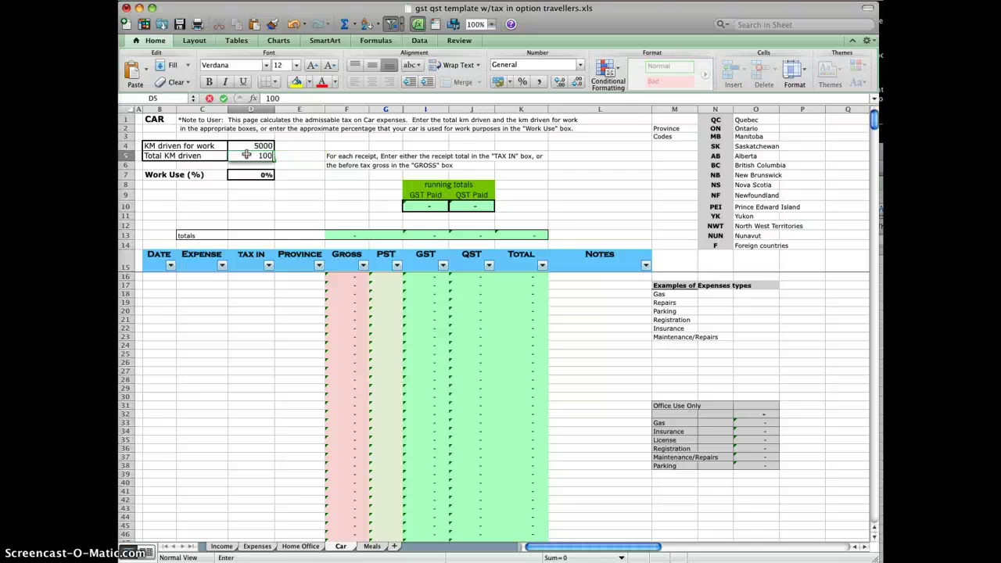
pyautogui.press('Tab')
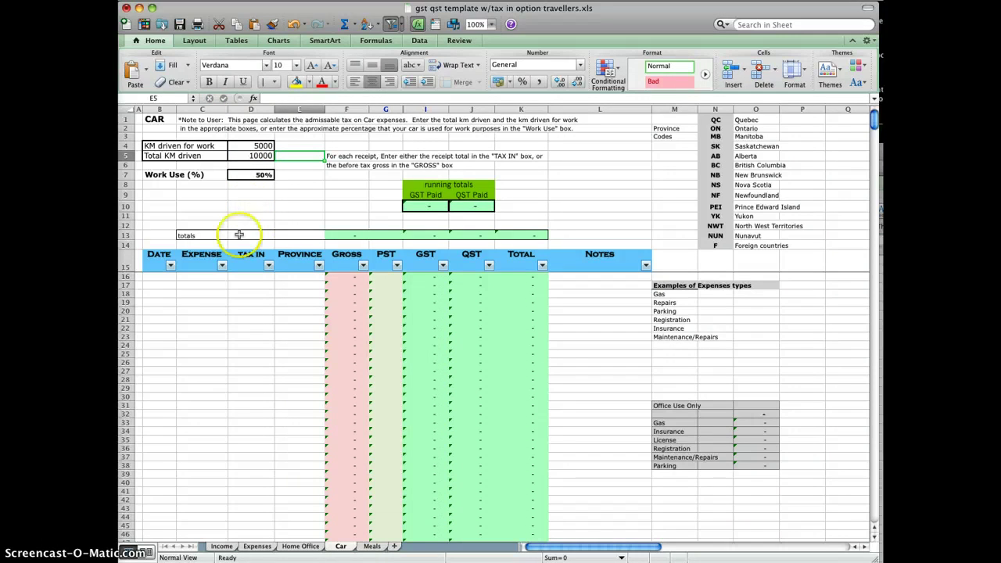
# Step: Fill in the first car expense as "Gas" with a tax-included amount of 95
pyautogui.click(200, 278)
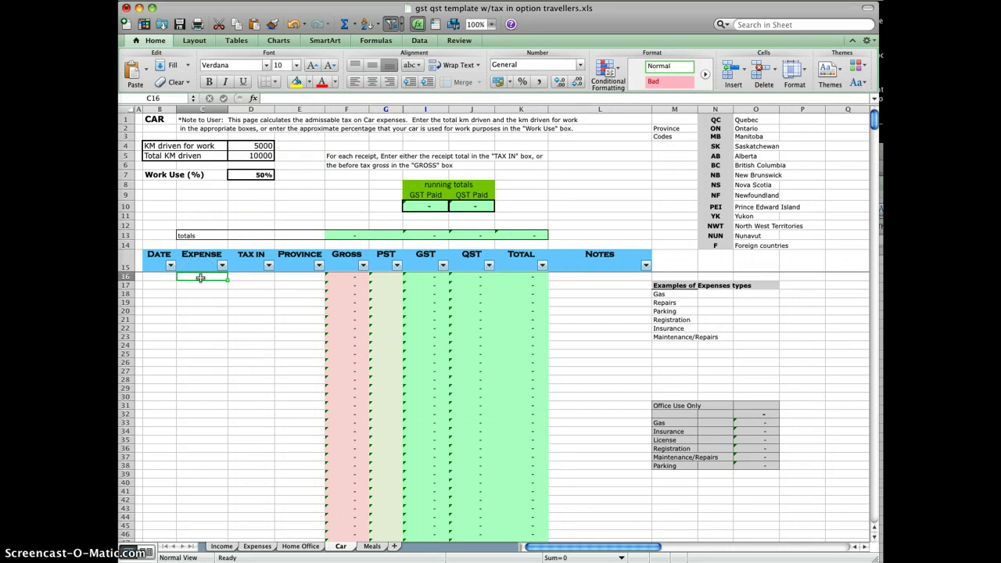
pyautogui.write('Gas')
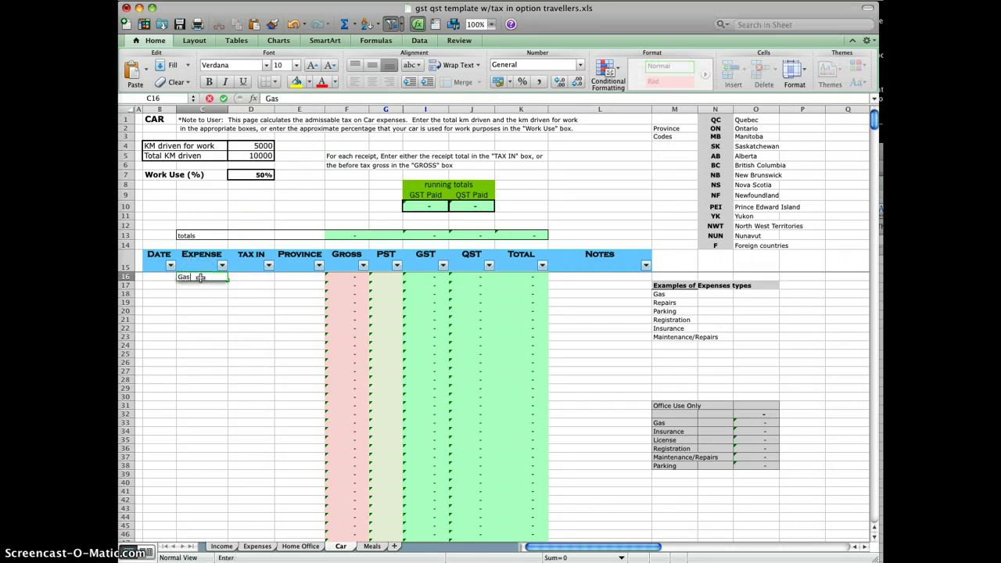
pyautogui.press('Tab')
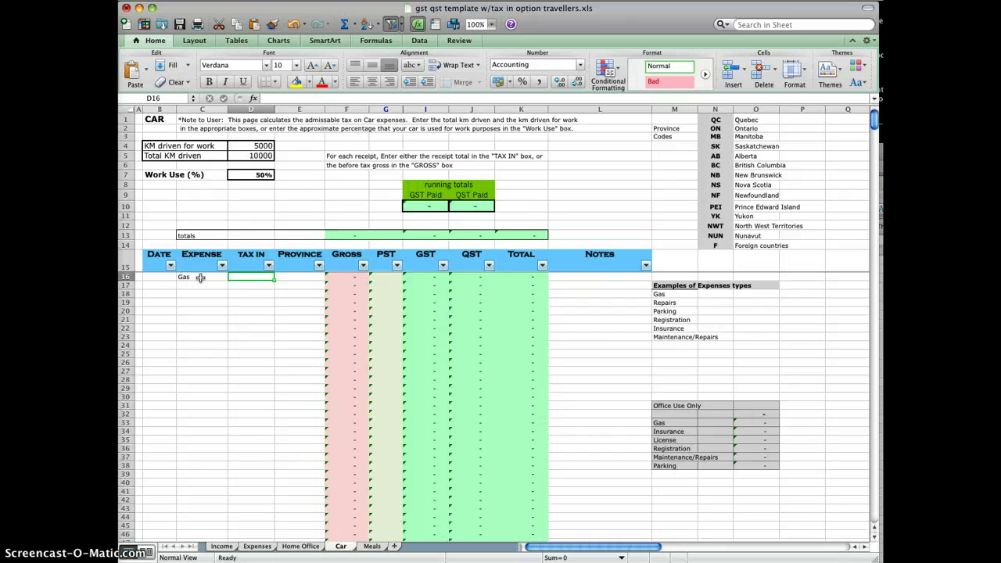
pyautogui.write('95')
pyautogui.press('Return')
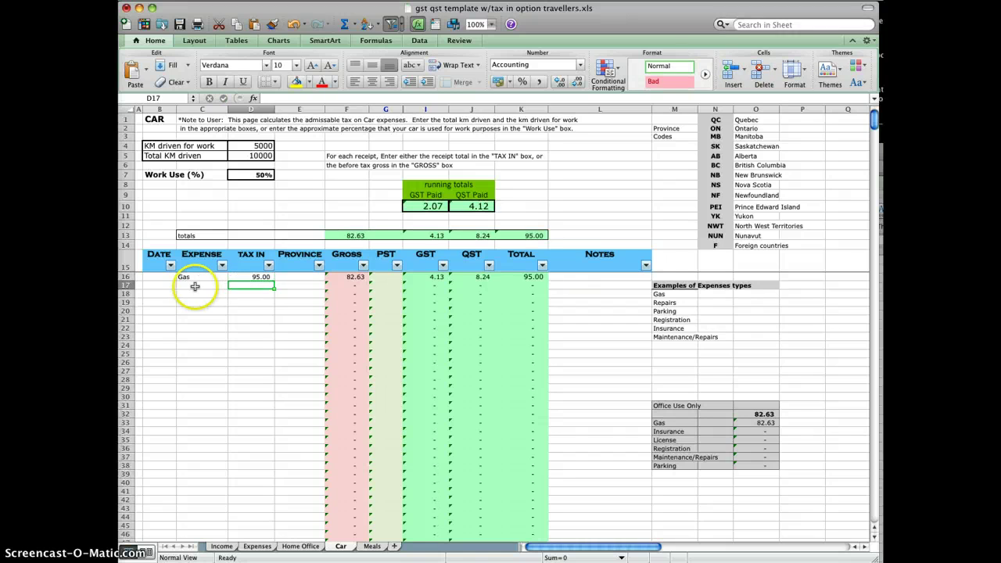
# Step: Add a "Repairs" expense with a tax-included amount of 200 below the gas entry
pyautogui.click(195, 287)
pyautogui.write('Repairs')
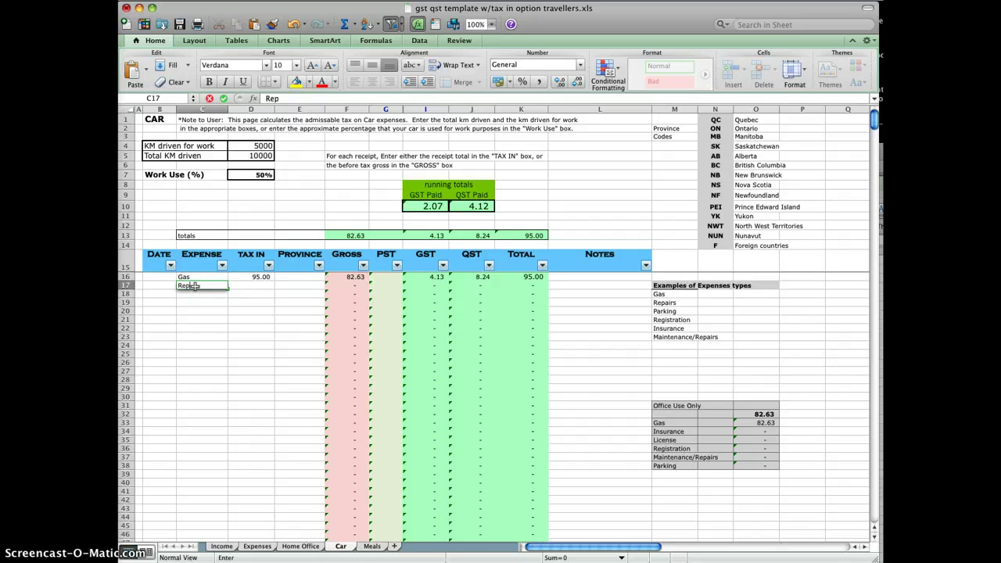
pyautogui.press('Tab')
pyautogui.write('200')
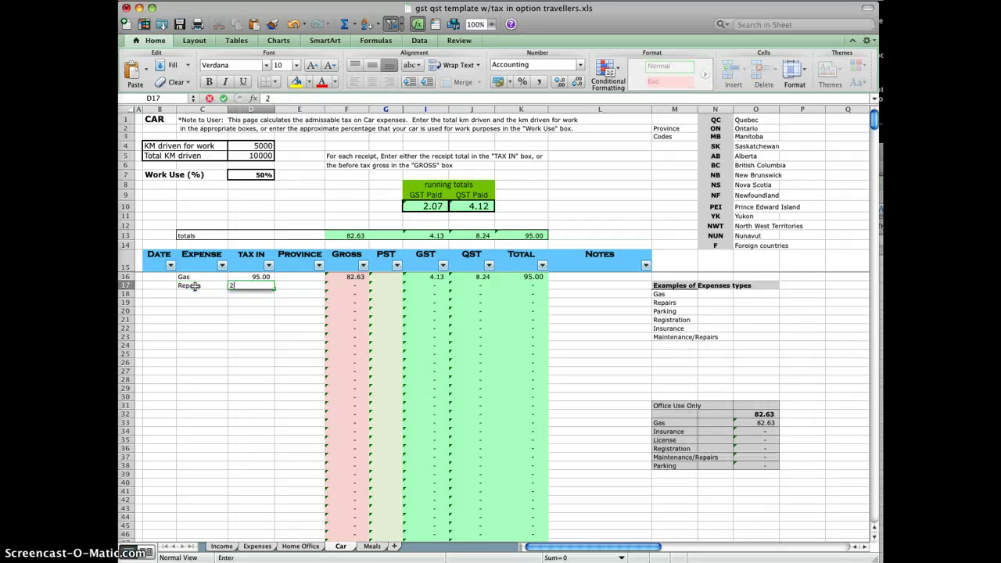
pyautogui.press('Return')
# Step: Add a "parking" expense with a tax-included amount of 4 below the repairs entry
pyautogui.click(194, 296)
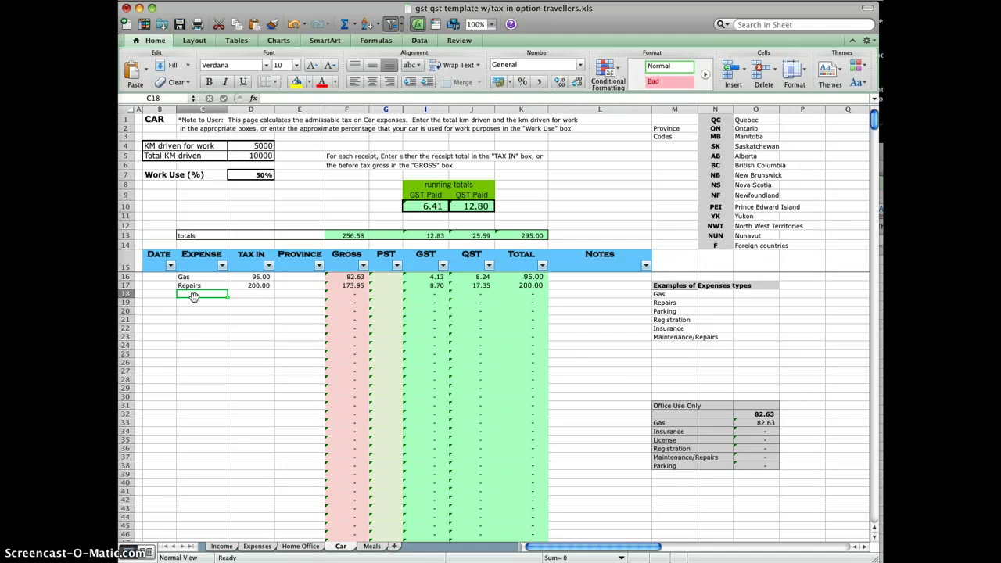
pyautogui.write('parking')
pyautogui.press('Tab')
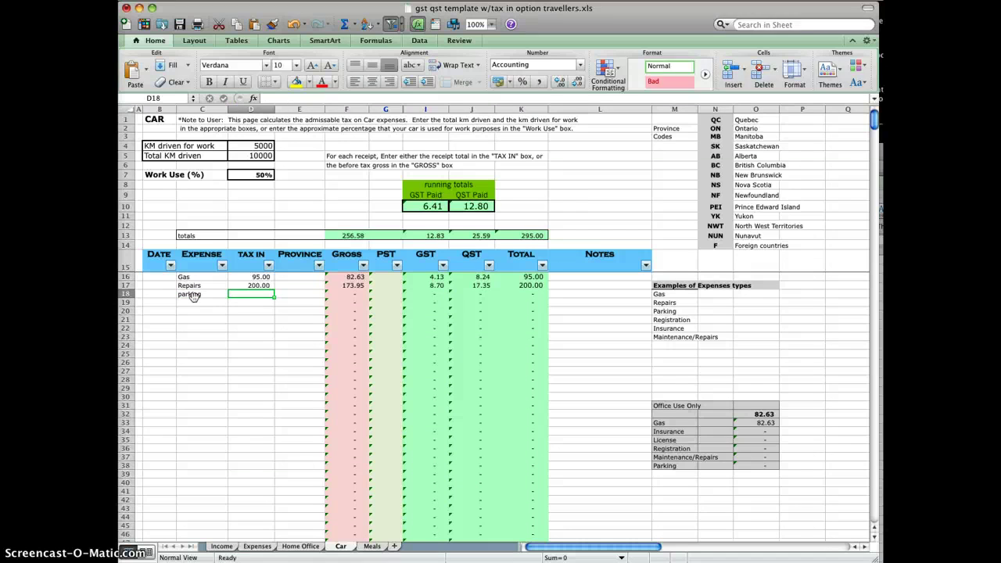
pyautogui.write('4')
pyautogui.press('Tab')
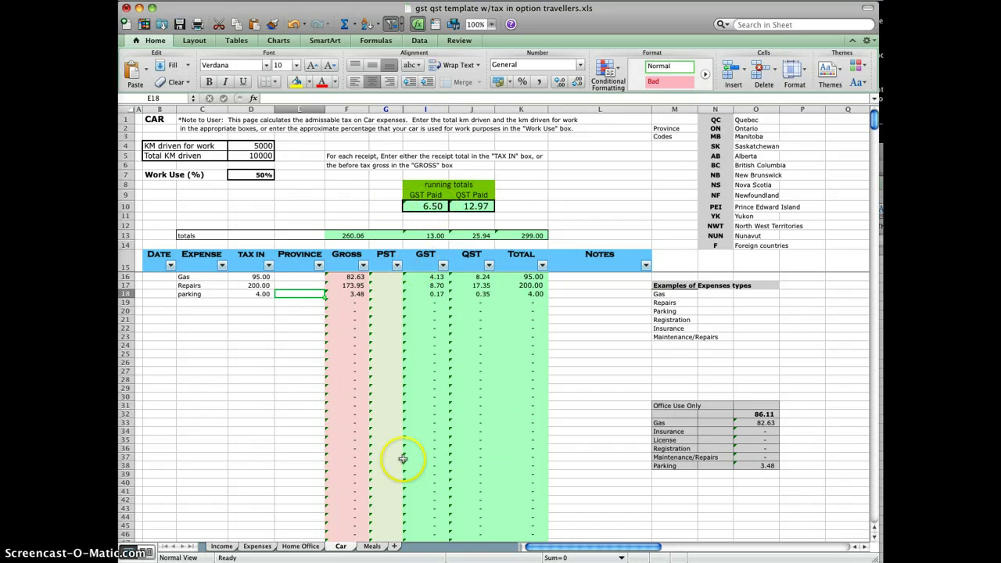
# Step: On the Meals sheet, enter tax-included restaurant receipts of 12.50, 13 and 27.50 in the first three rows
pyautogui.click(372, 547)
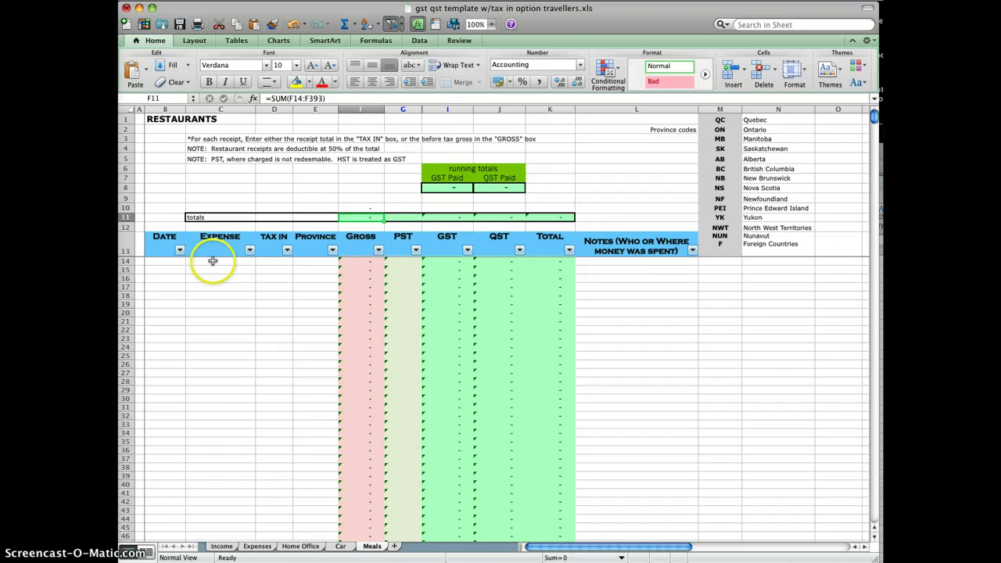
pyautogui.click(269, 263)
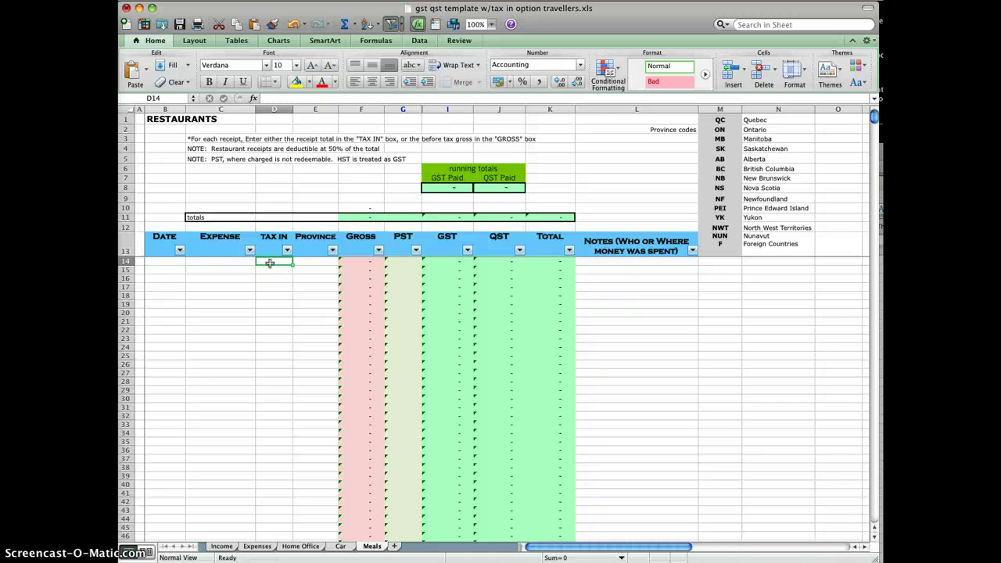
pyautogui.write('12.50')
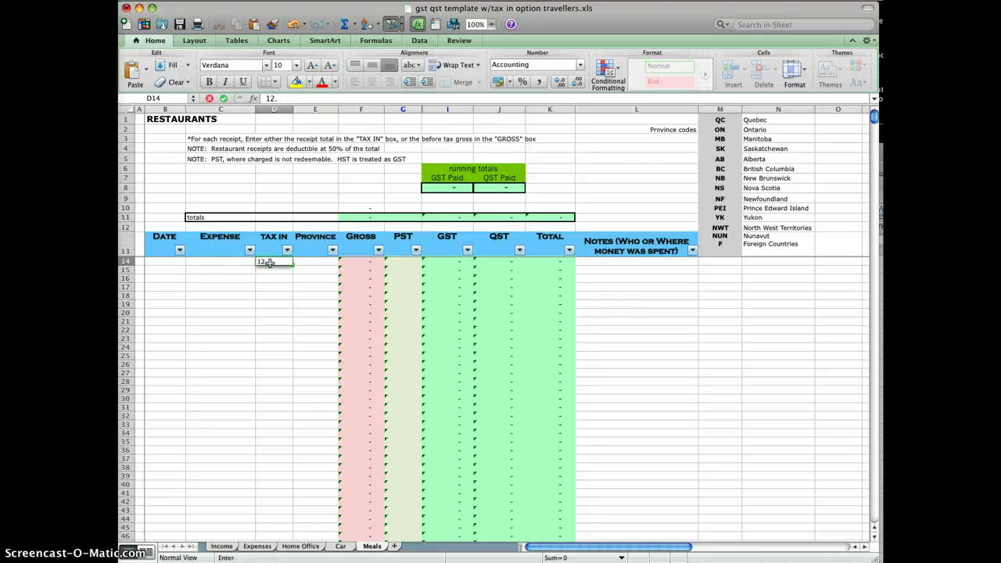
pyautogui.press('Return')
pyautogui.write('13')
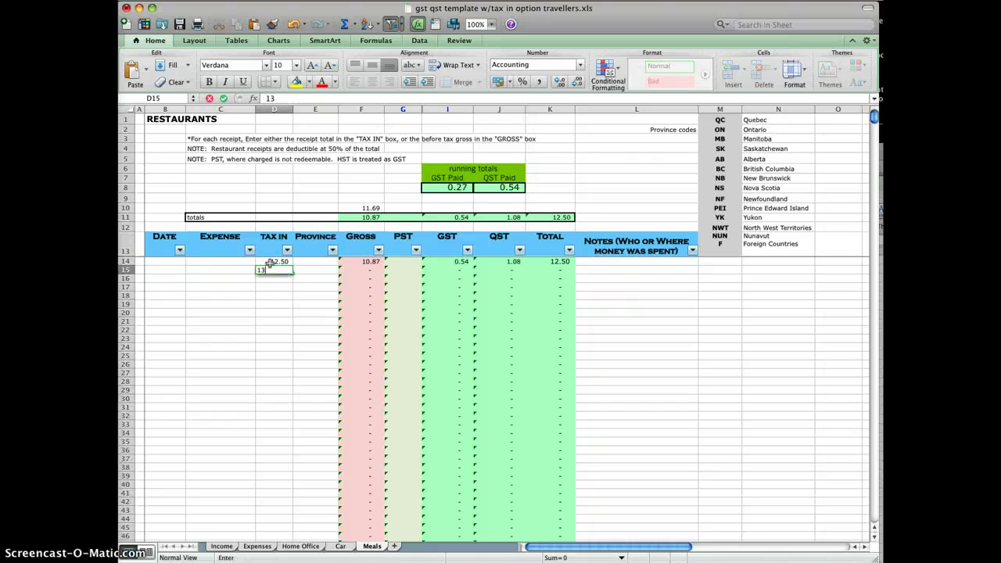
pyautogui.press('Return')
pyautogui.write('27.50')
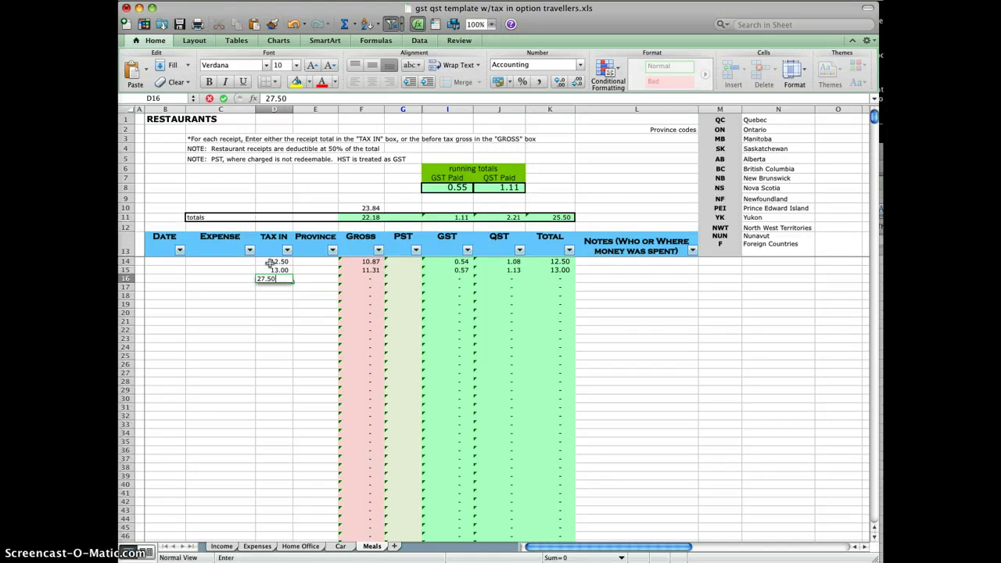
pyautogui.press('Return')
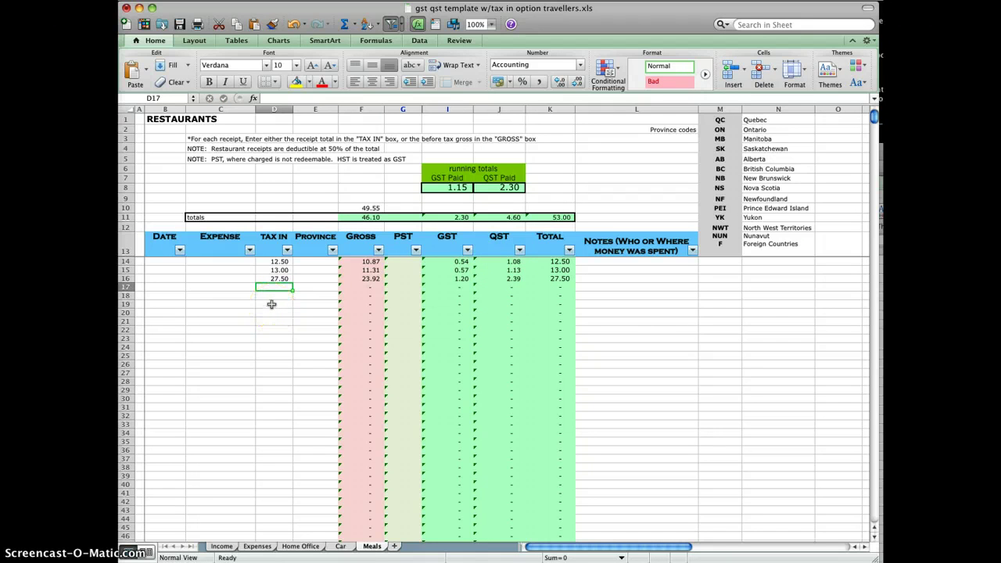
# Step: Add a fourth restaurant receipt with a tax-included amount of 15 and province code "mb"
pyautogui.write('15')
pyautogui.press('Tab')
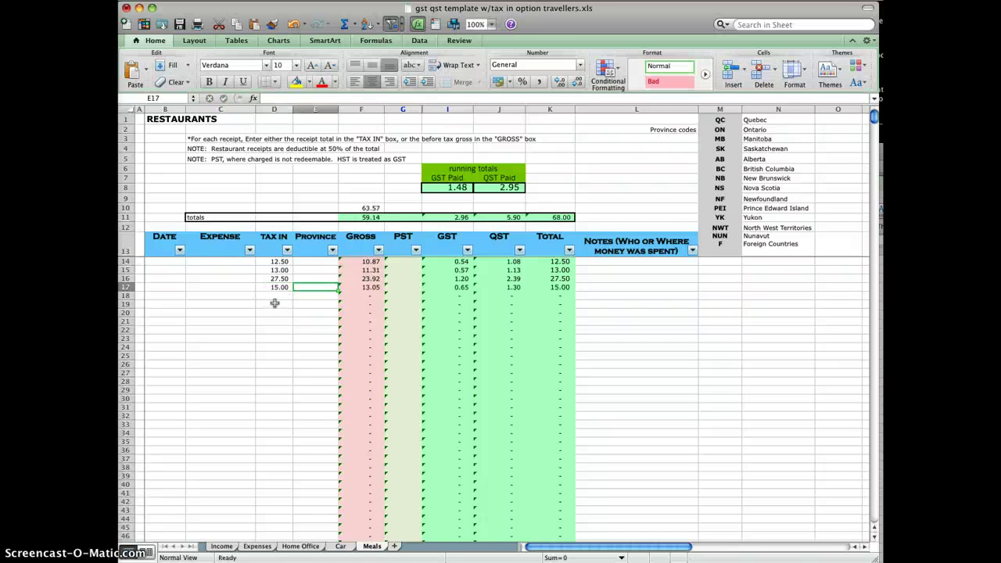
pyautogui.write('mb')
pyautogui.press('Tab')
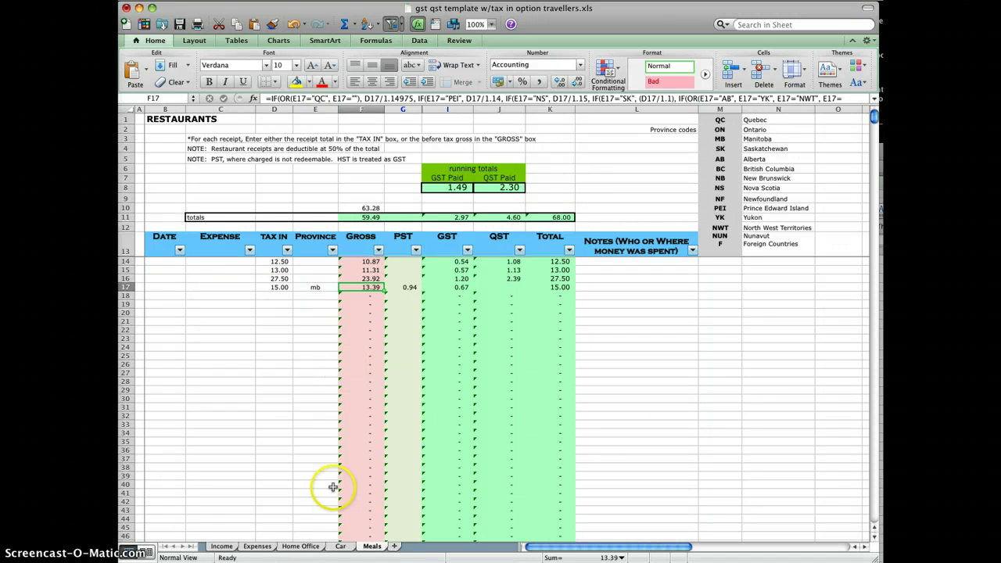
# Step: Review the running totals and amounts owing on the Income sheet, and return to the general Expenses sheet
pyautogui.click(222, 546)
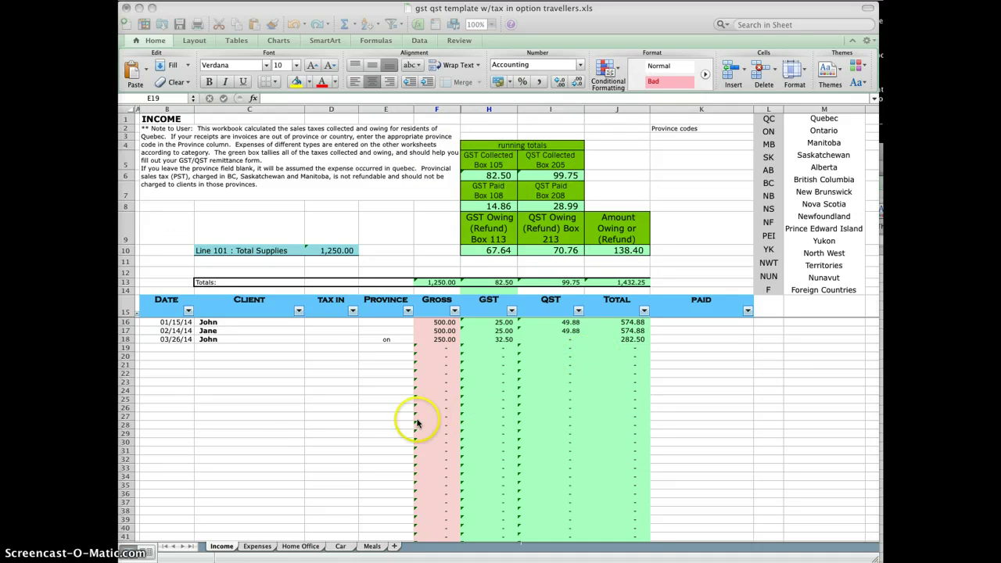
pyautogui.click(258, 548)
pyautogui.click(258, 549)
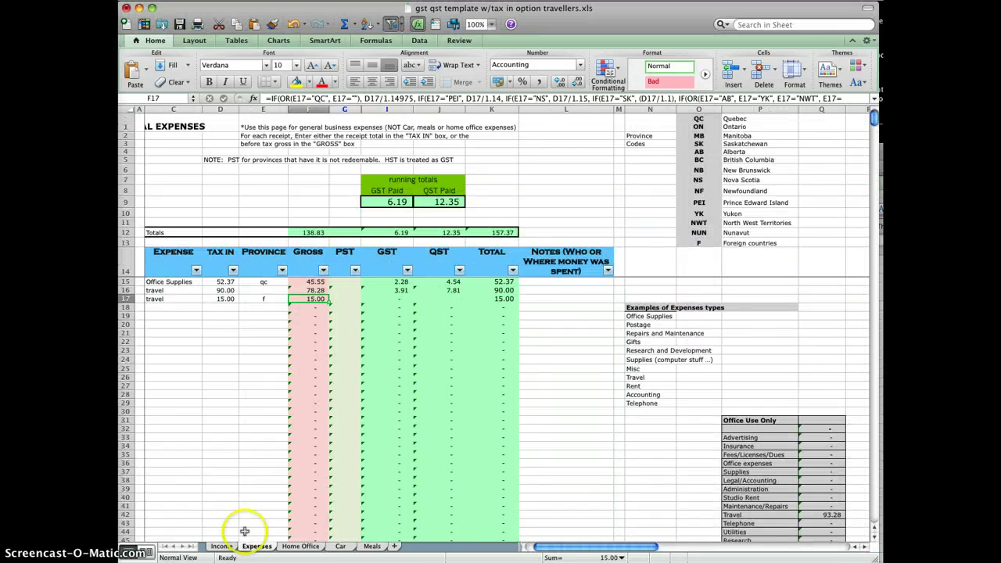